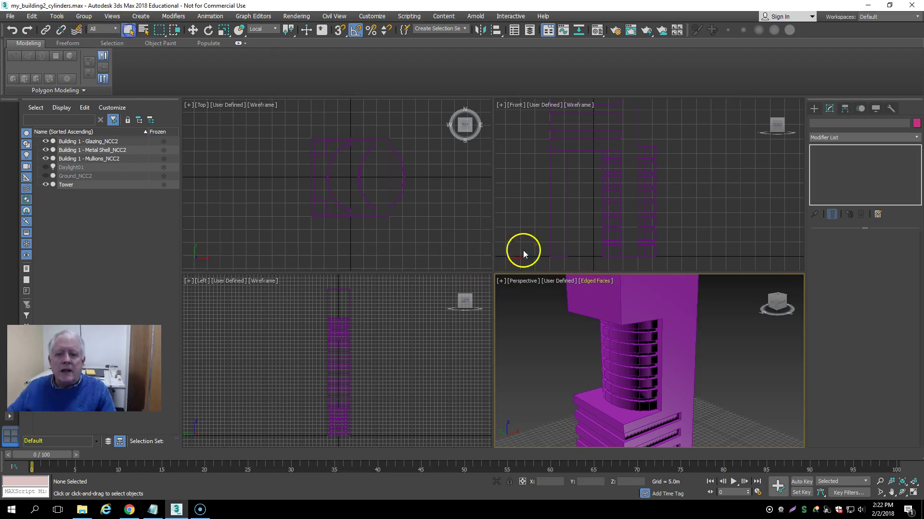
# - Select the tower and examine its list of ProBoolean operands
pyautogui.click(629, 295)
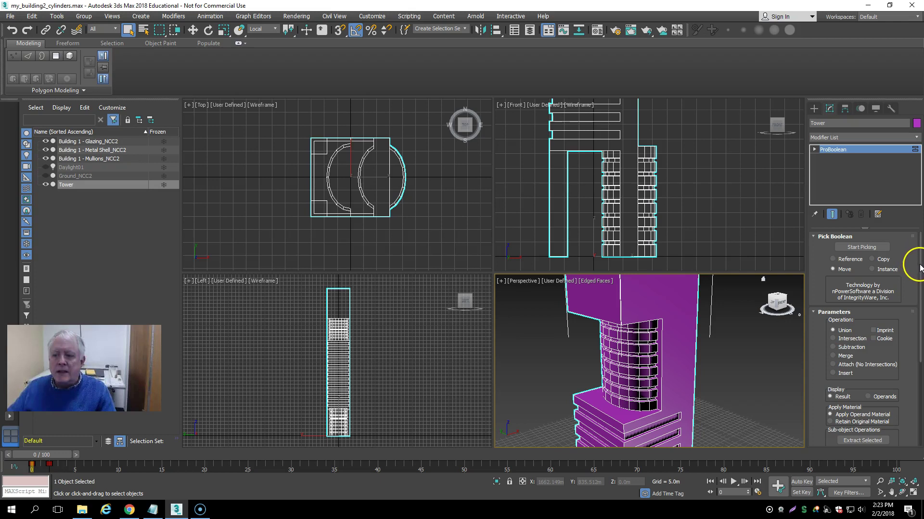
pyautogui.scroll(-5, 897, 257)
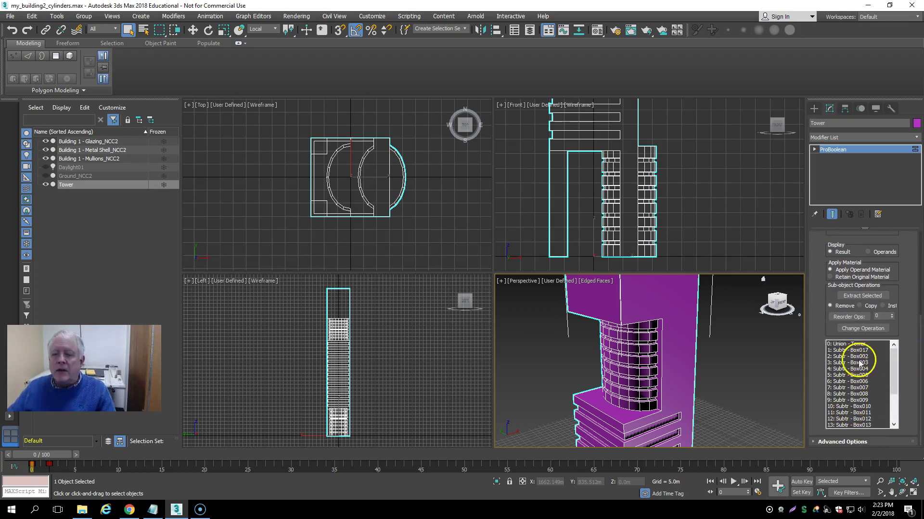
pyautogui.moveTo(917, 340); pyautogui.dragTo(920, 290)
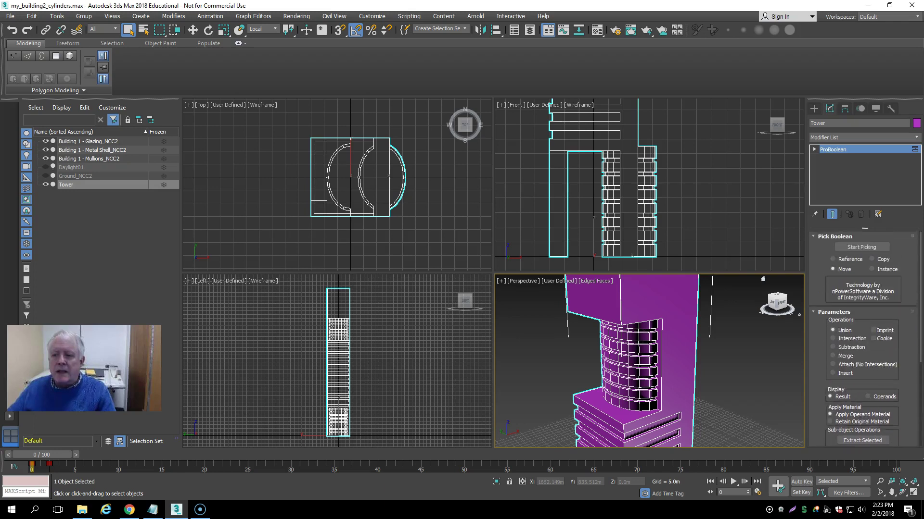
pyautogui.click(846, 137)
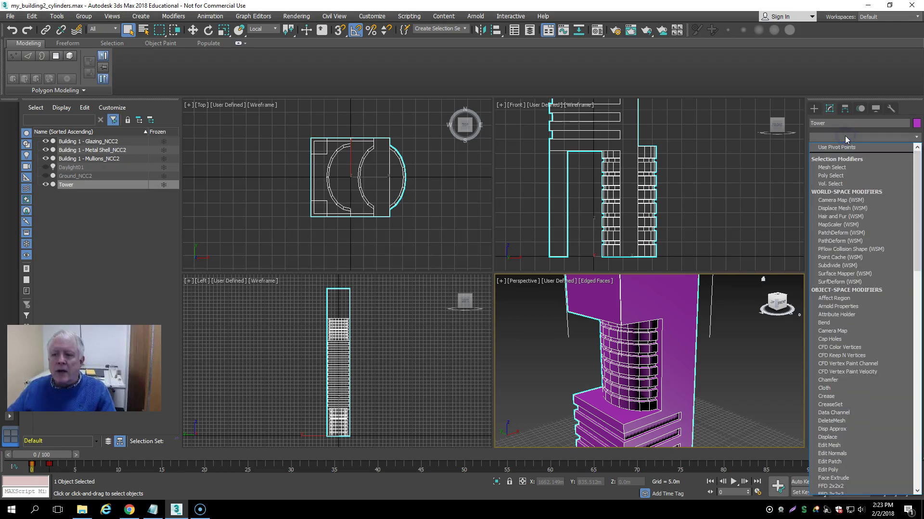
pyautogui.press('e')
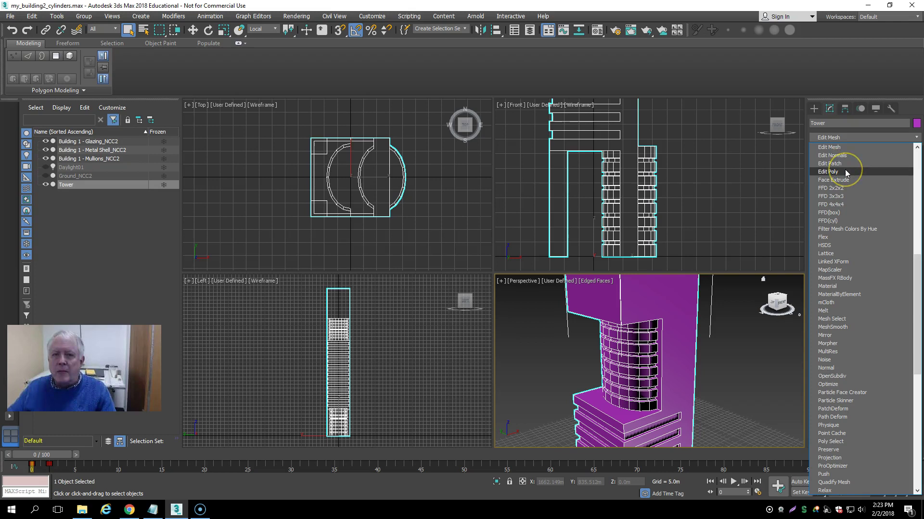
pyautogui.click(832, 164)
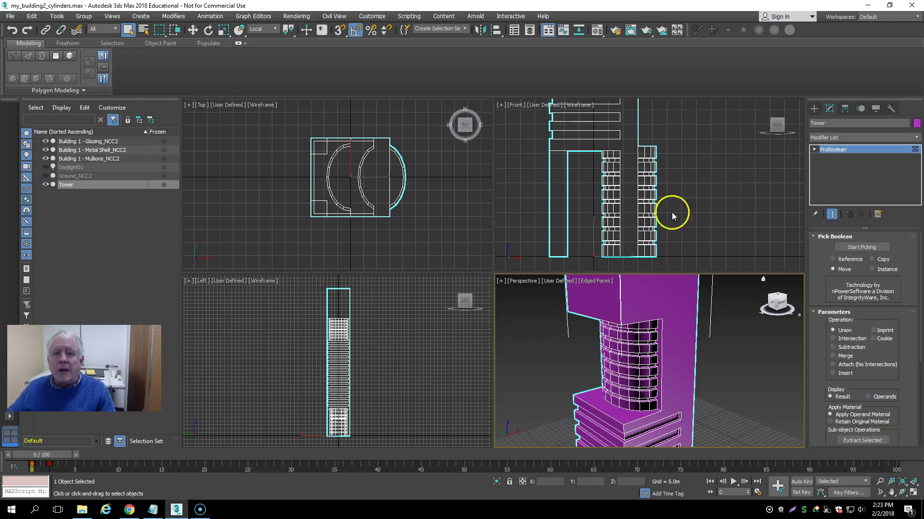
# - Convert the tower to an Editable Poly and deselect it
pyautogui.rightClick(731, 343)
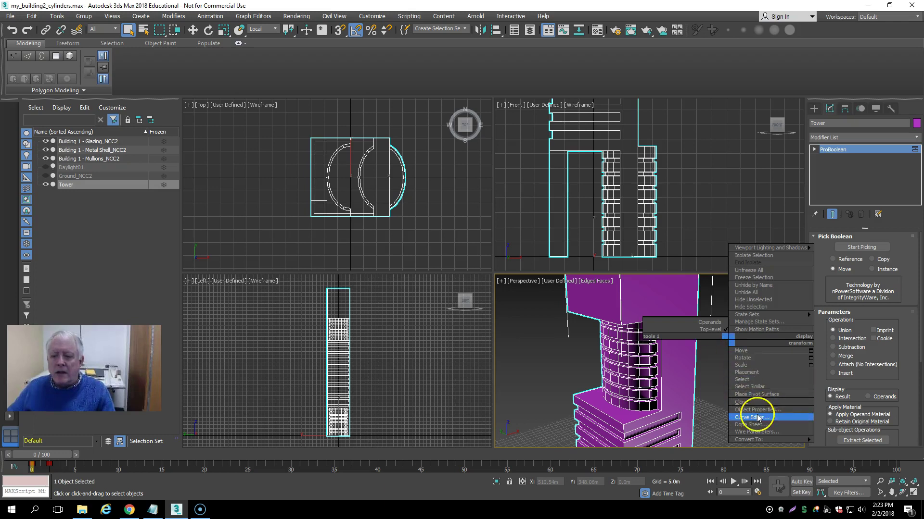
pyautogui.moveTo(764, 441)
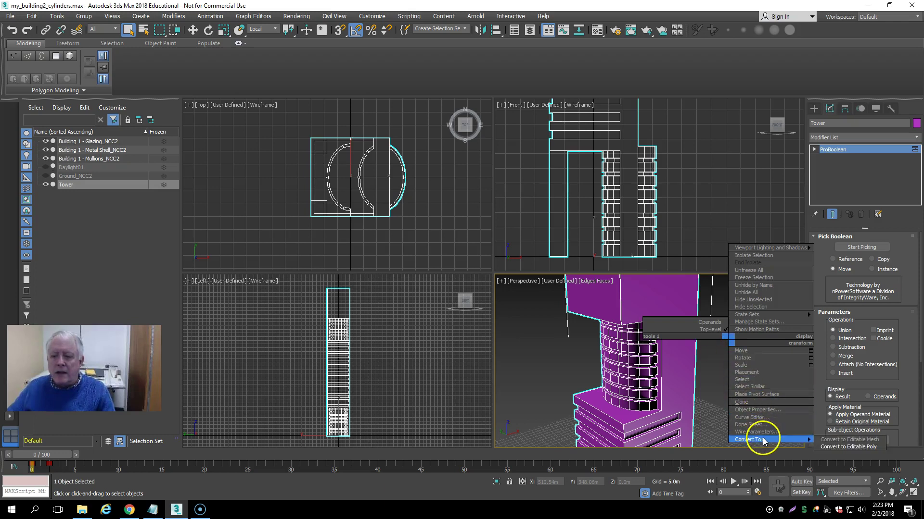
pyautogui.click(829, 447)
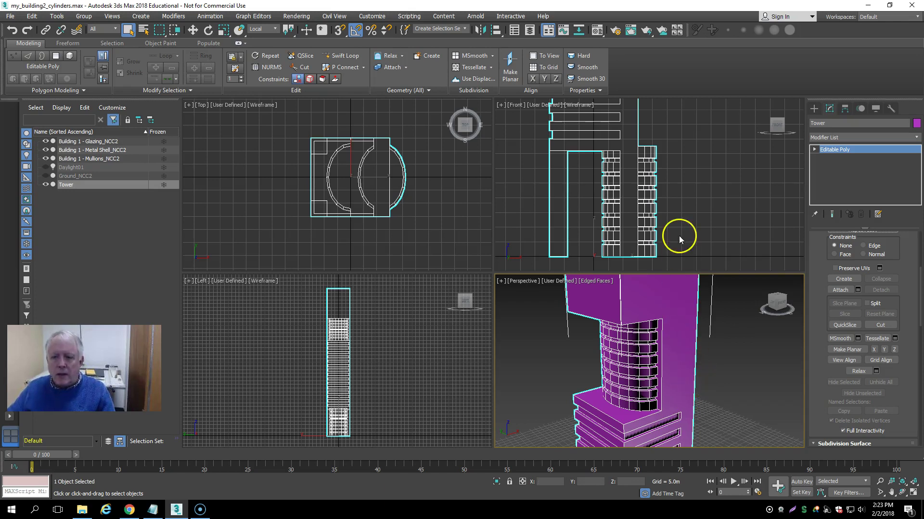
pyautogui.click(728, 336)
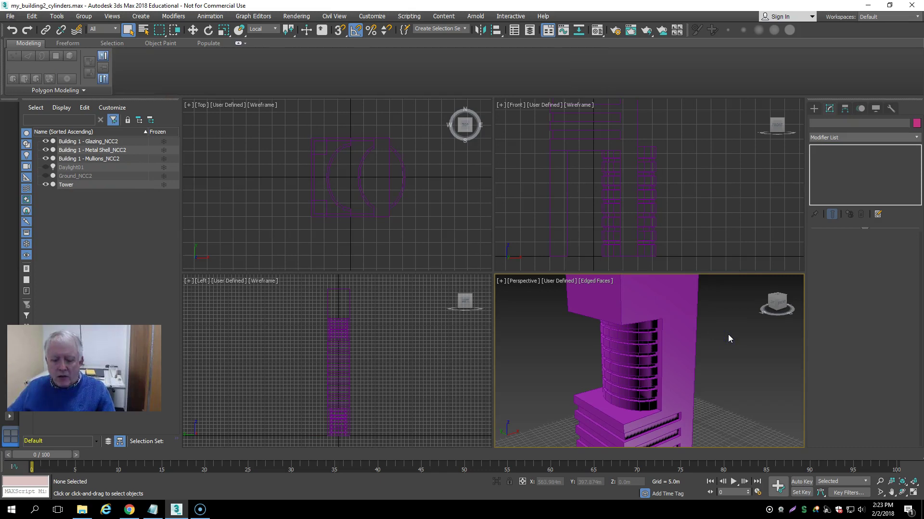
# - Select the single top edge of the tower's roof on the side opposite the overhang, at edge sub-object level
pyautogui.hotkey('alt', 'w')
pyautogui.scroll(-5, 682, 288)
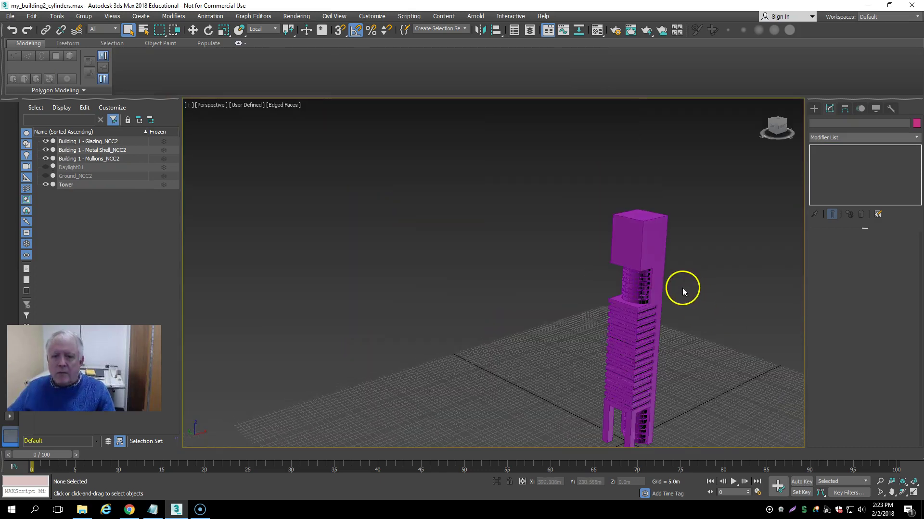
pyautogui.scroll(6, 680, 279)
pyautogui.scroll(-4, 706, 289)
pyautogui.keyDown('alt'); pyautogui.moveTo(680, 303); pyautogui.dragTo(649, 251, button='middle'); pyautogui.keyUp('alt')
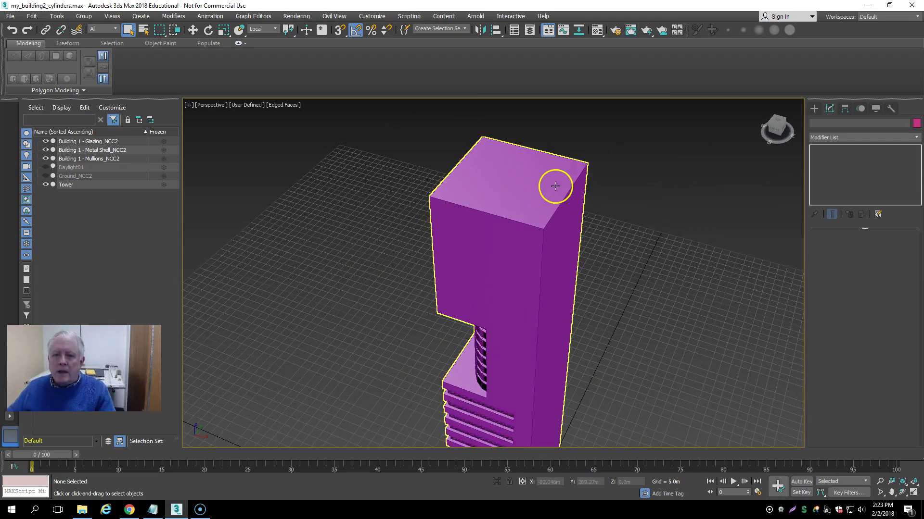
pyautogui.click(554, 186)
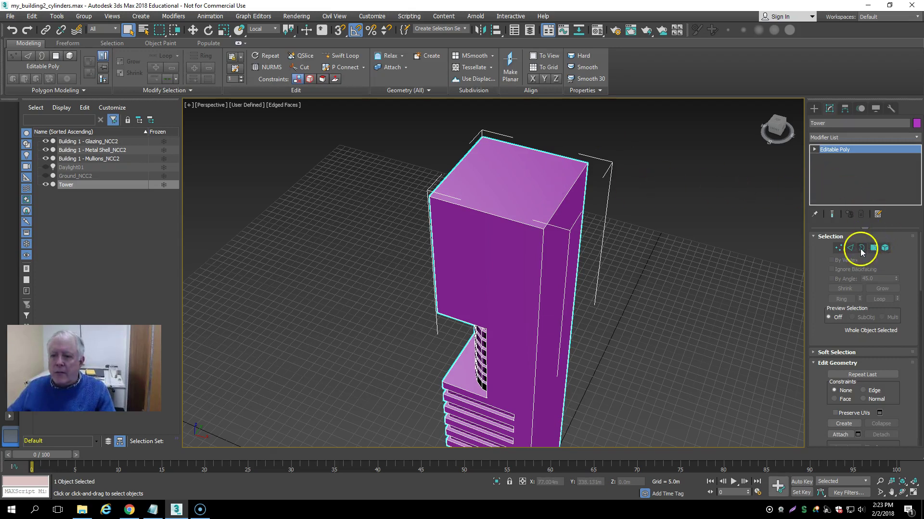
pyautogui.click(850, 249)
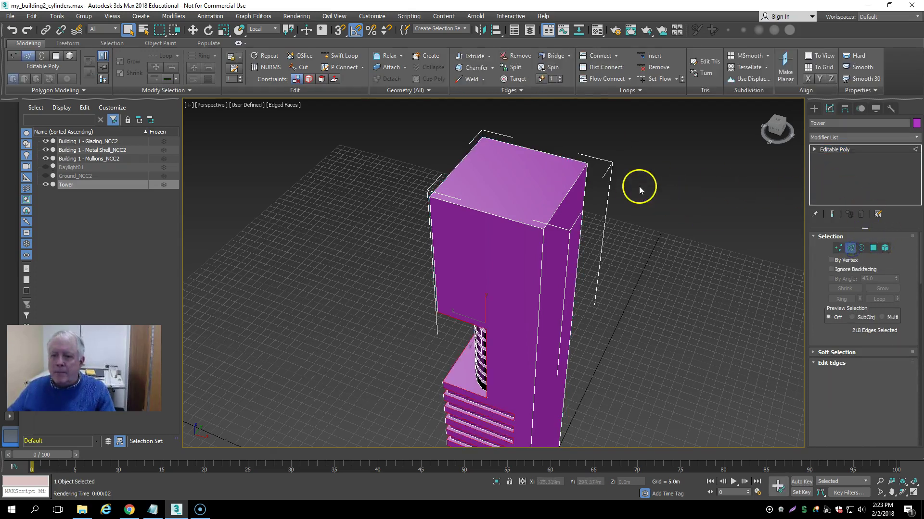
pyautogui.click(564, 195)
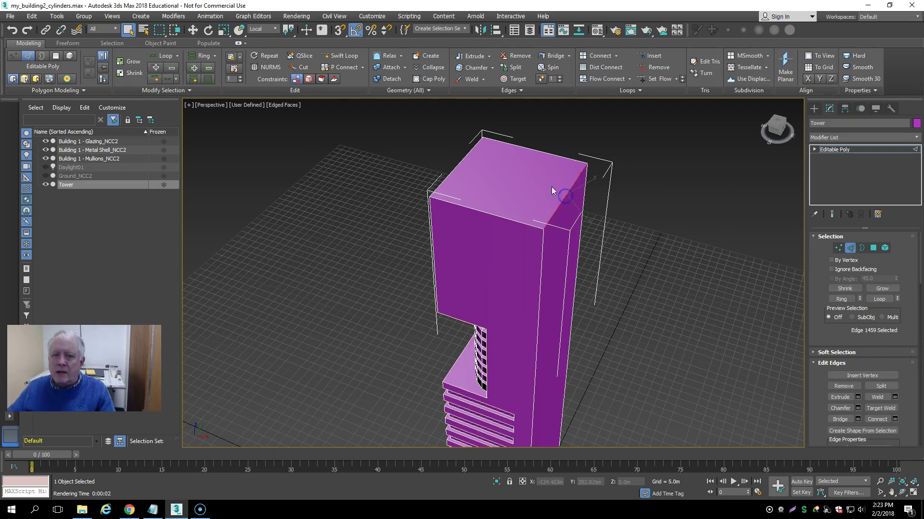
# - Move the selected roof edge to an absolute Z height of 160 m using the View reference coordinate system
pyautogui.click(193, 30)
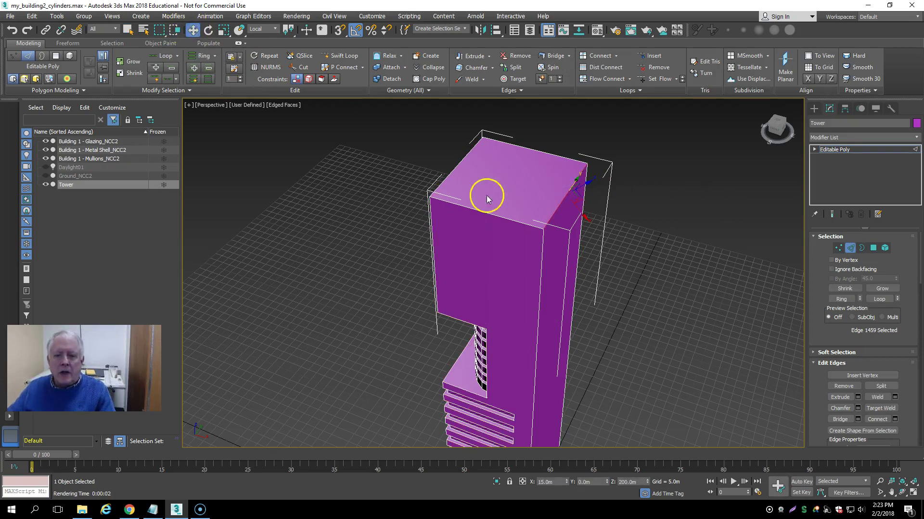
pyautogui.click(275, 30)
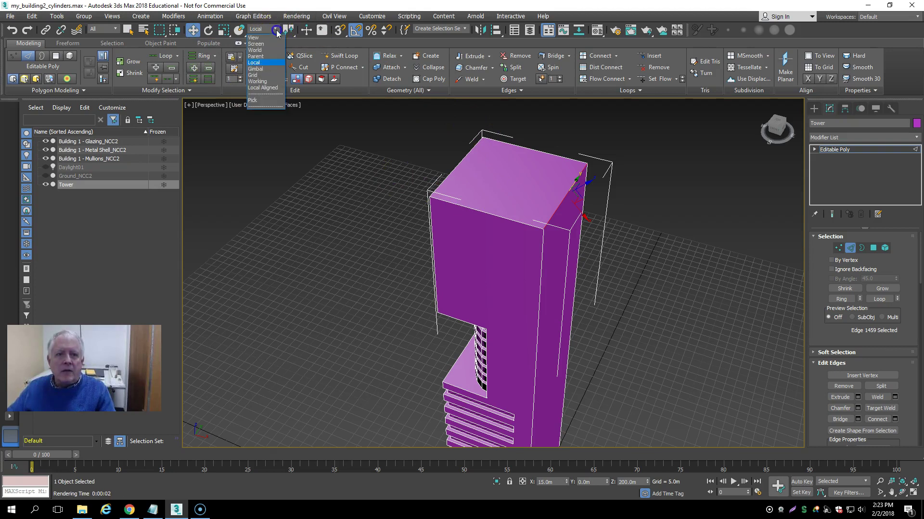
pyautogui.click(254, 38)
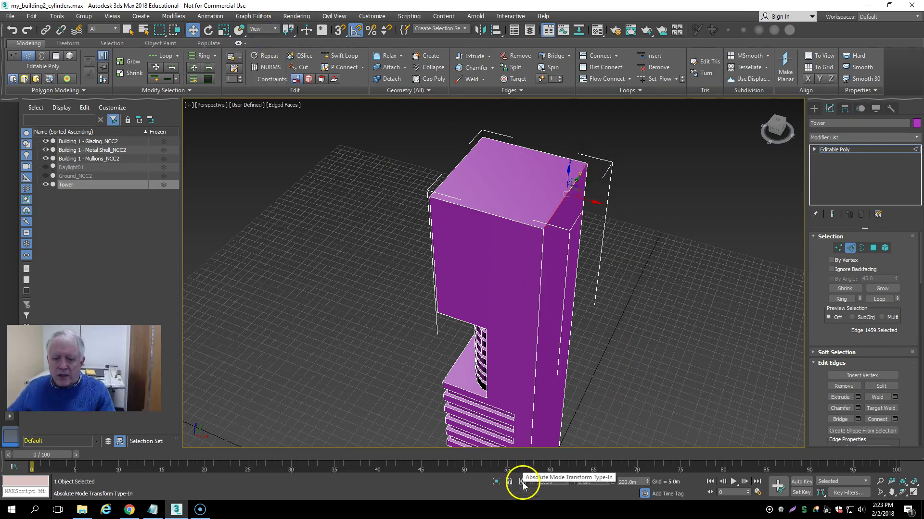
pyautogui.click(637, 482)
pyautogui.write('160')
pyautogui.press('Return')
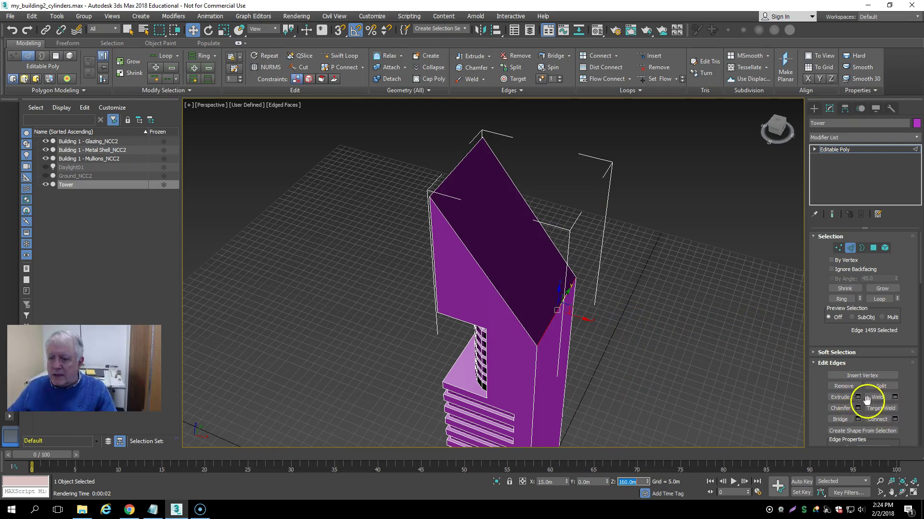
# - Select the sloped roof polygon and inset it with the By Polygon option to form a rim
pyautogui.click(873, 248)
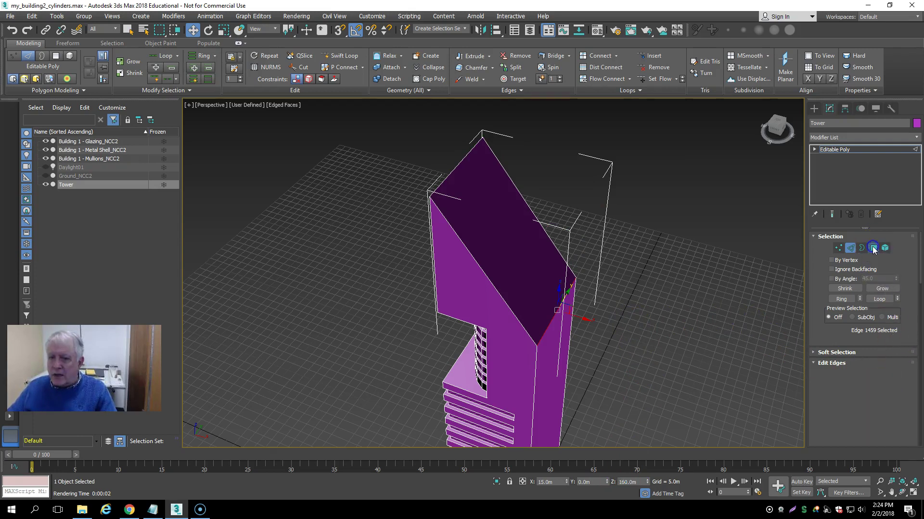
pyautogui.click(497, 236)
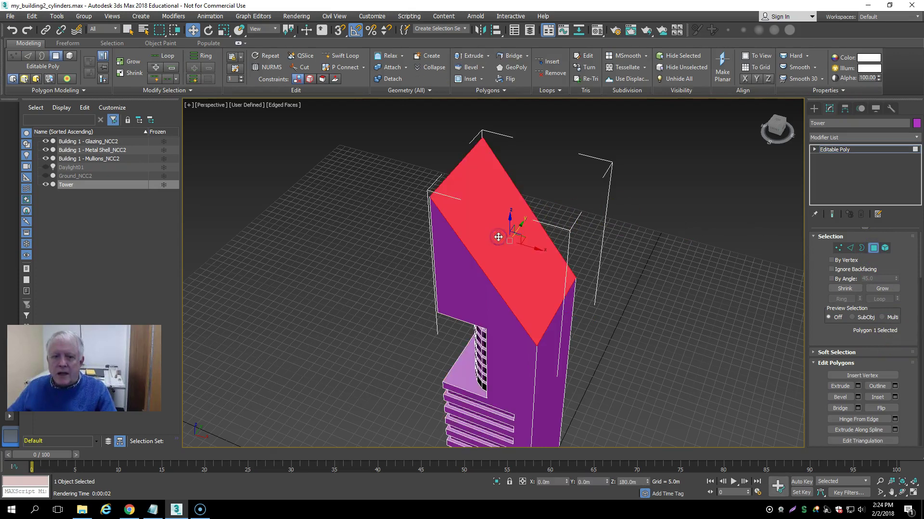
pyautogui.click(128, 31)
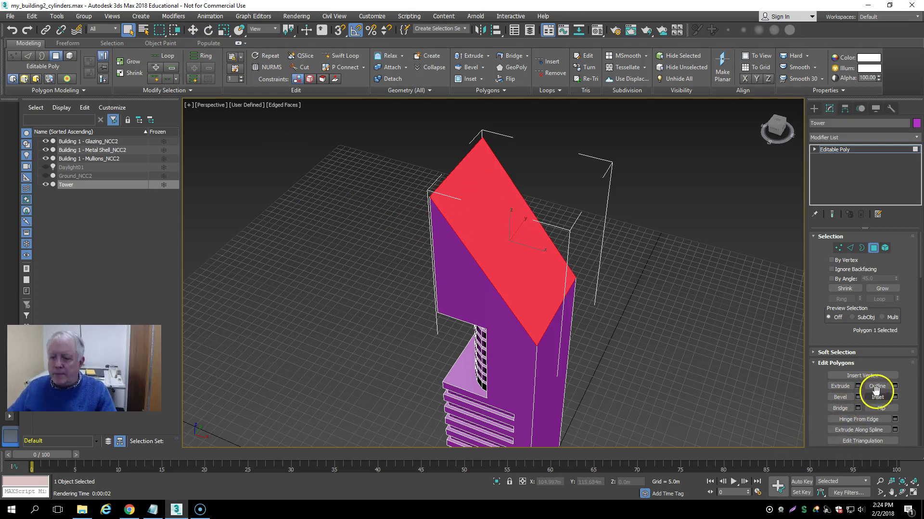
pyautogui.click(895, 398)
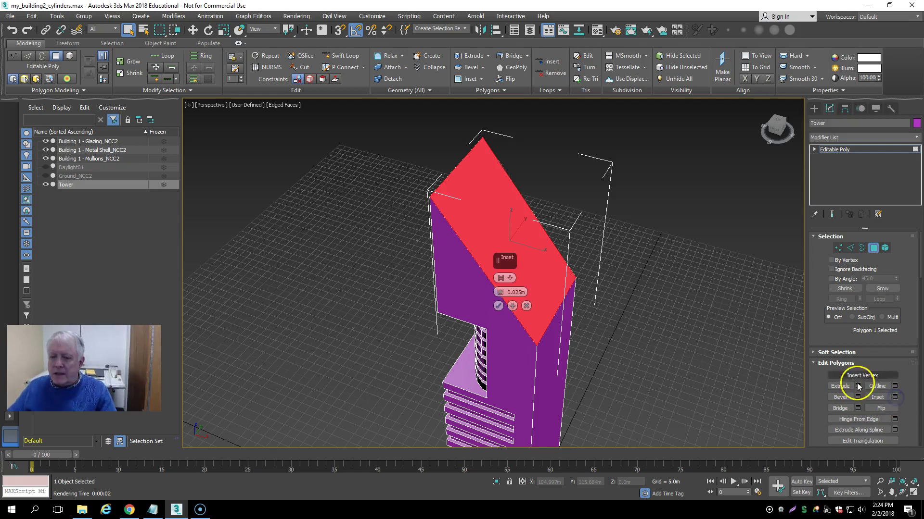
pyautogui.click(512, 280)
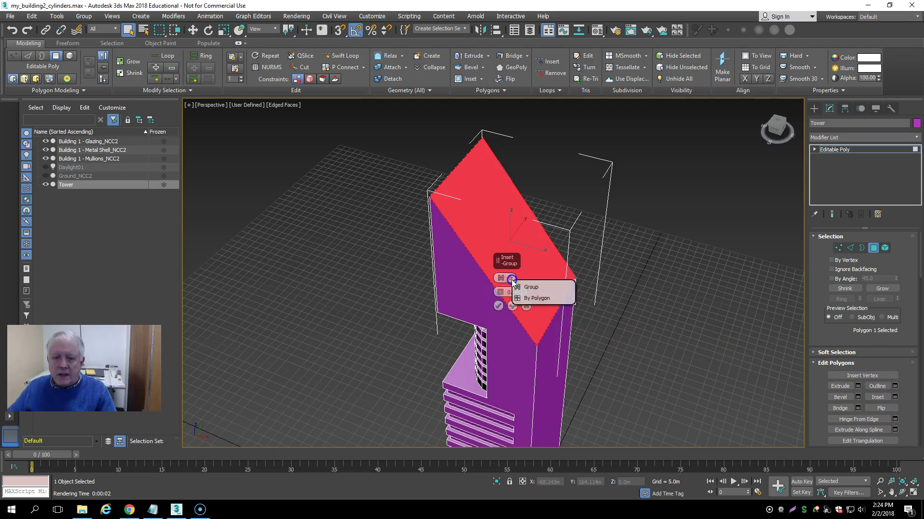
pyautogui.click(522, 300)
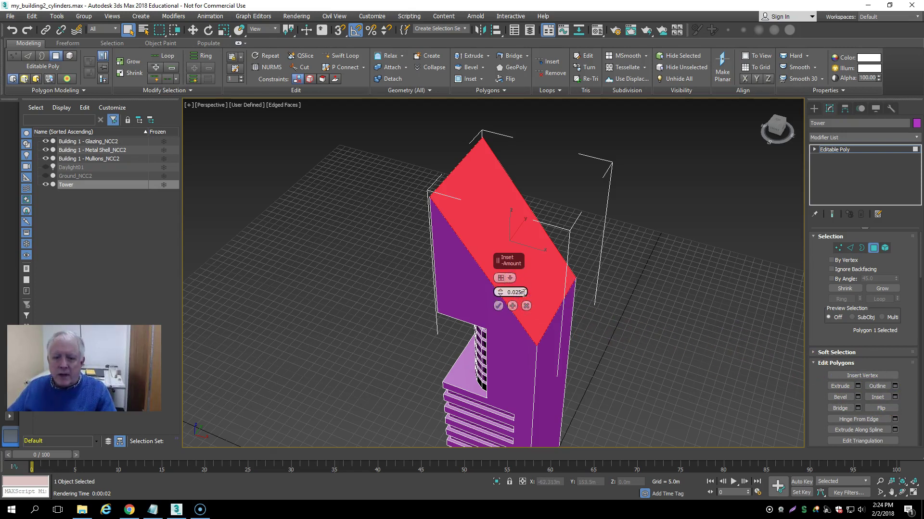
pyautogui.click(498, 306)
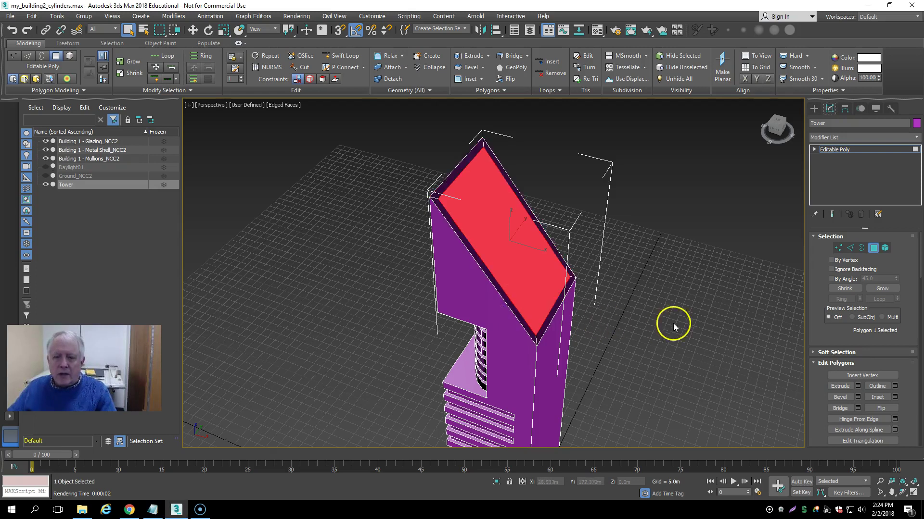
# - Extrude the inset roof polygon inward by -2 m along its Local Normal
pyautogui.click(859, 387)
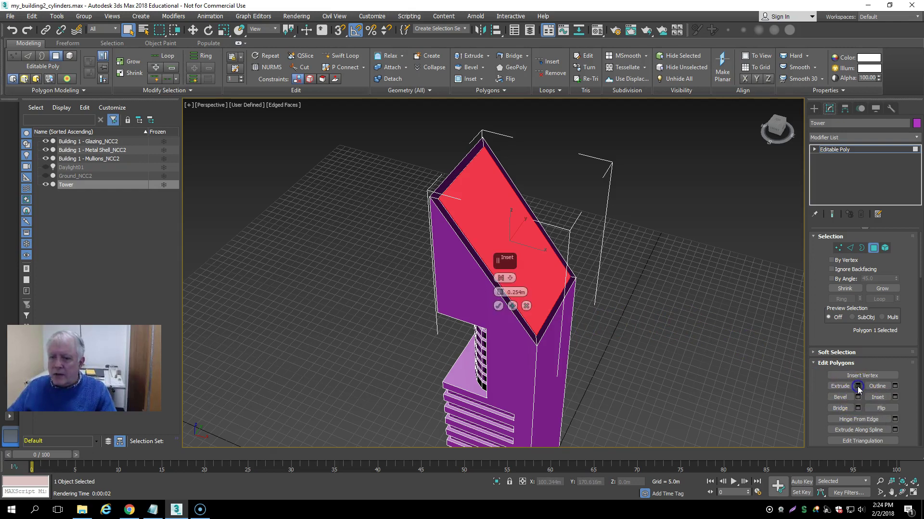
pyautogui.click(509, 279)
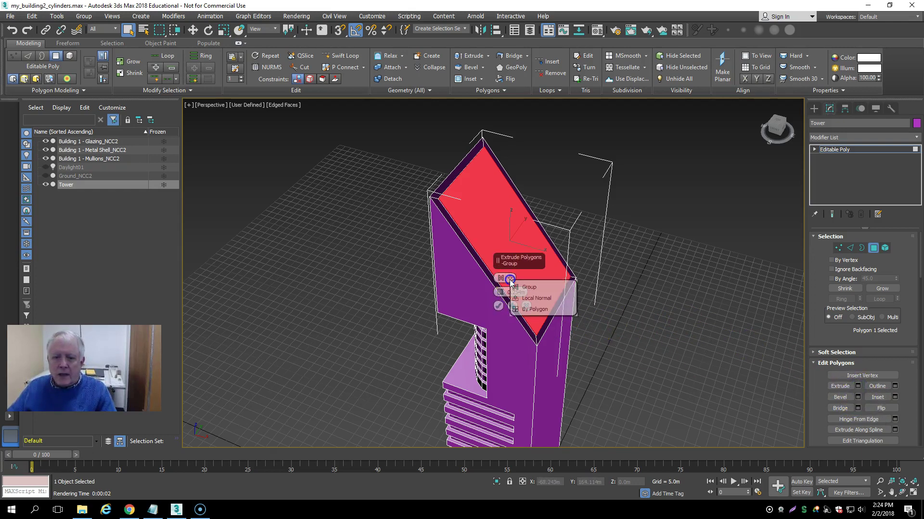
pyautogui.click(517, 294)
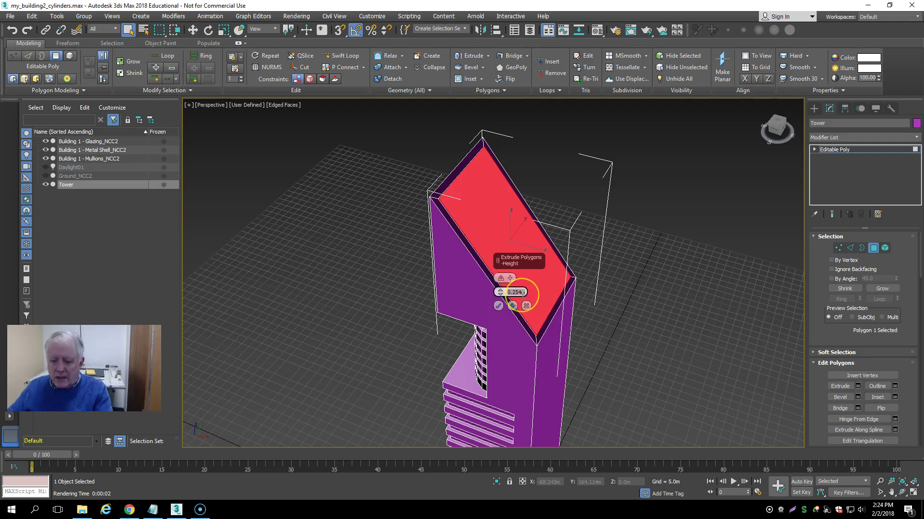
pyautogui.write('-2')
pyautogui.click(498, 306)
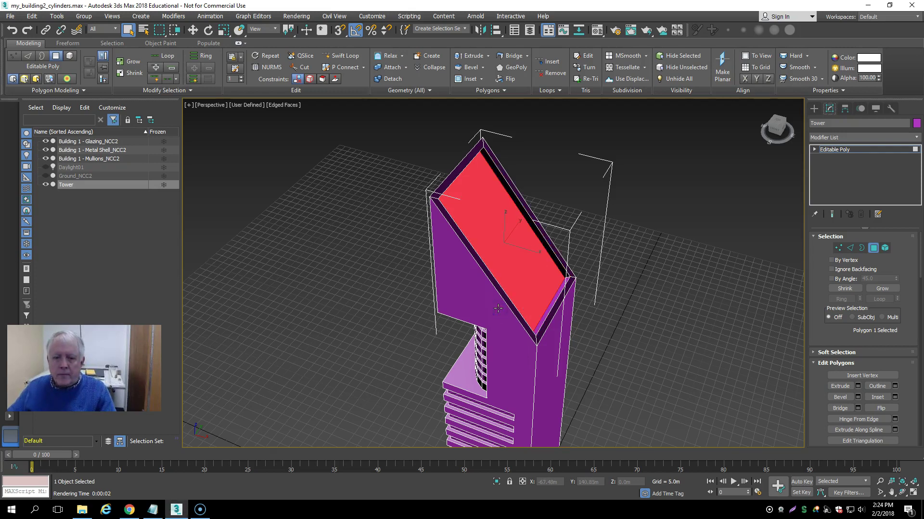
pyautogui.rightClick(646, 327)
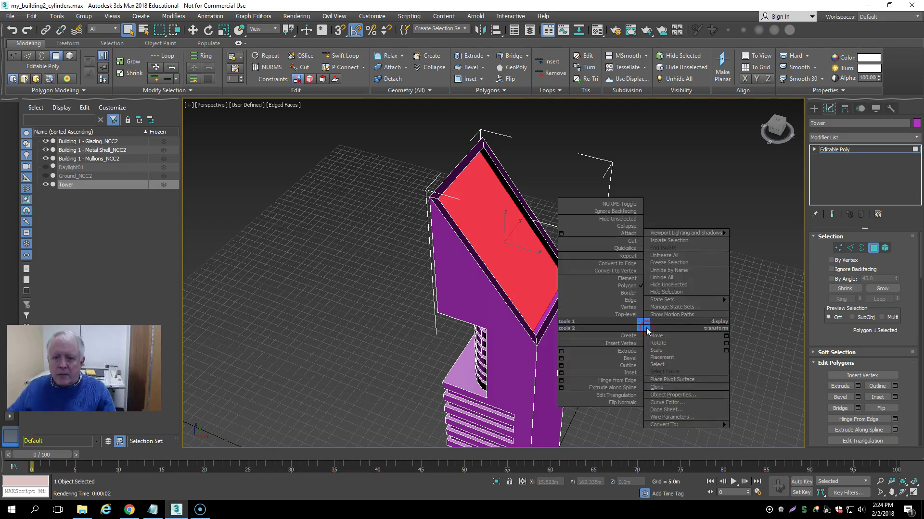
pyautogui.click(676, 214)
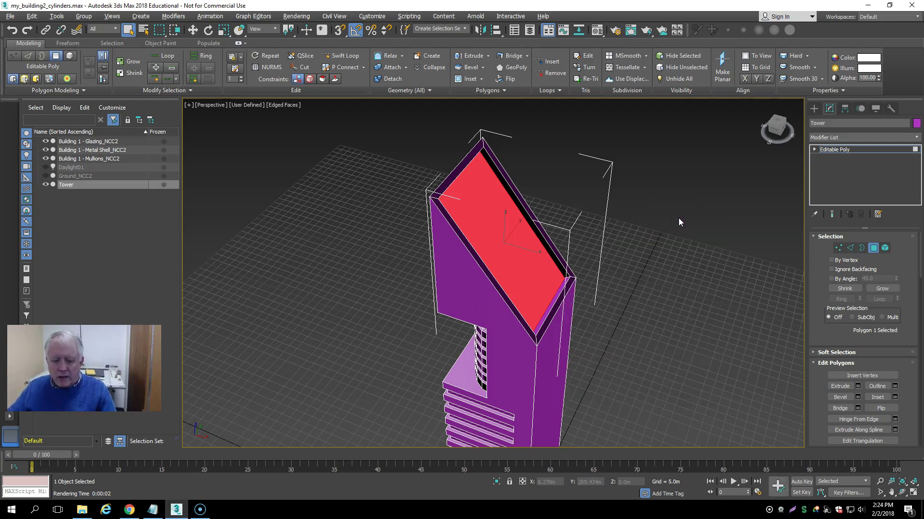
# - Move the recessed roof polygon along its Local Y axis in the Front view until the recess's side walls are vertical
pyautogui.hotkey('alt', 'w')
pyautogui.rightClick(685, 172)
pyautogui.hotkey('alt', 'w')
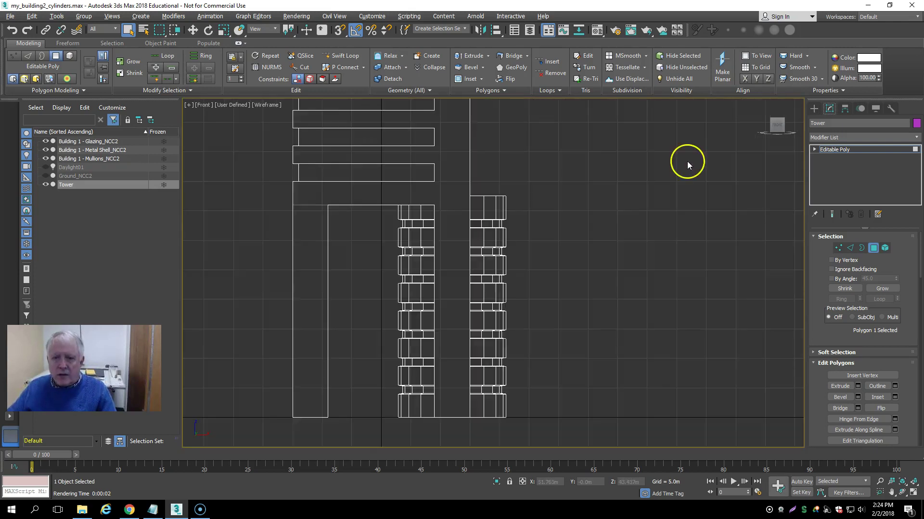
pyautogui.scroll(-6, 666, 166)
pyautogui.moveTo(645, 175); pyautogui.dragTo(648, 367, button='middle')
pyautogui.scroll(5, 582, 145)
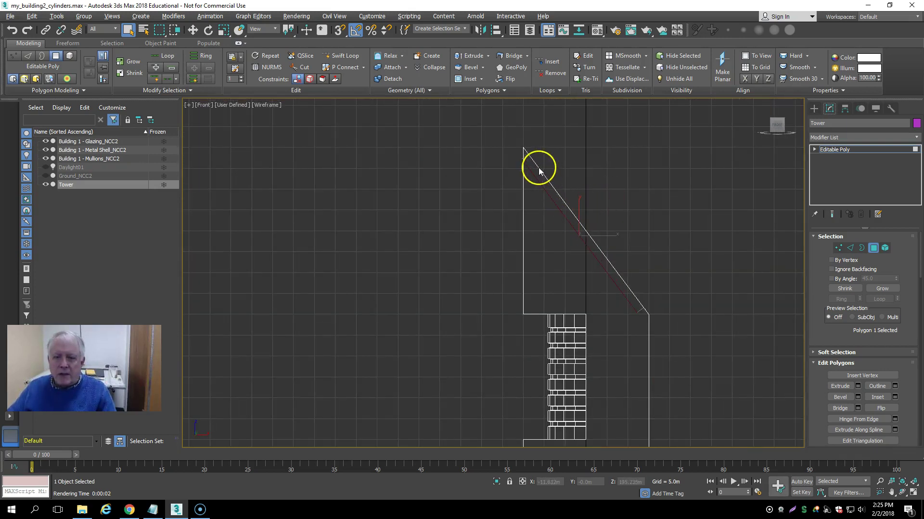
pyautogui.scroll(2, 557, 197)
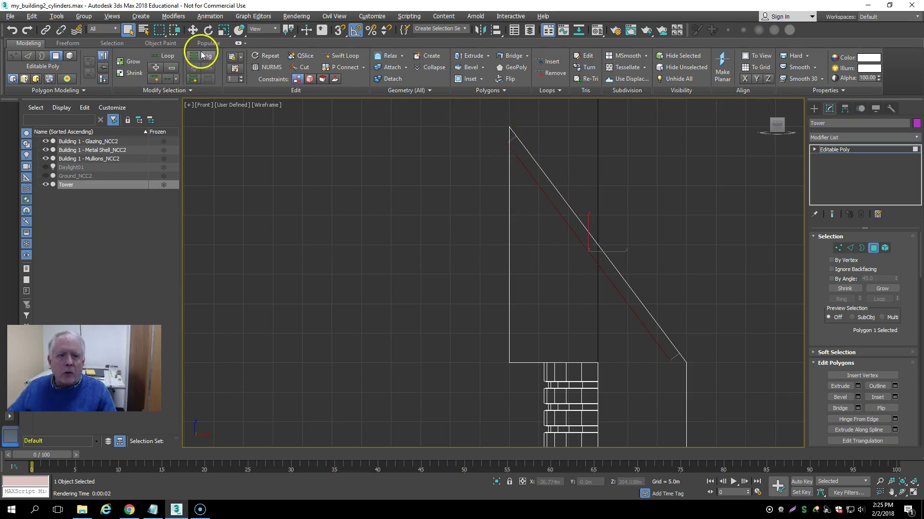
pyautogui.click(193, 31)
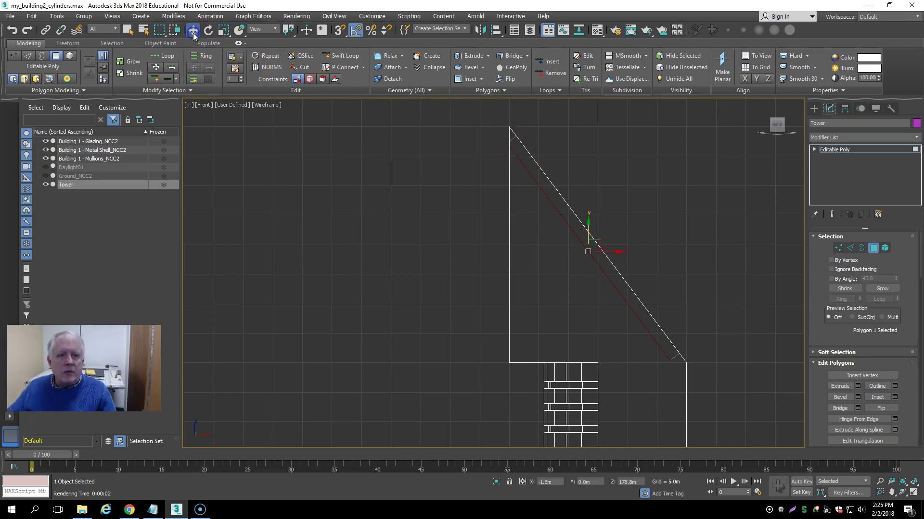
pyautogui.click(275, 29)
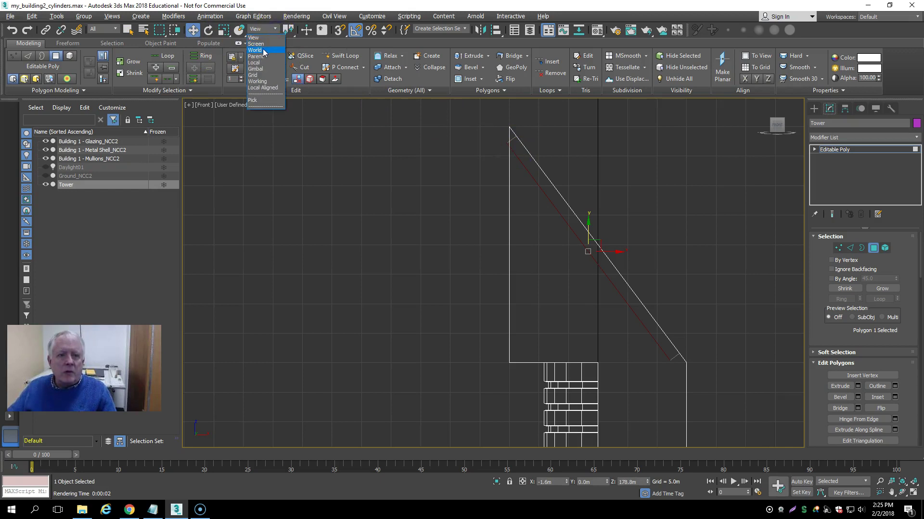
pyautogui.click(254, 63)
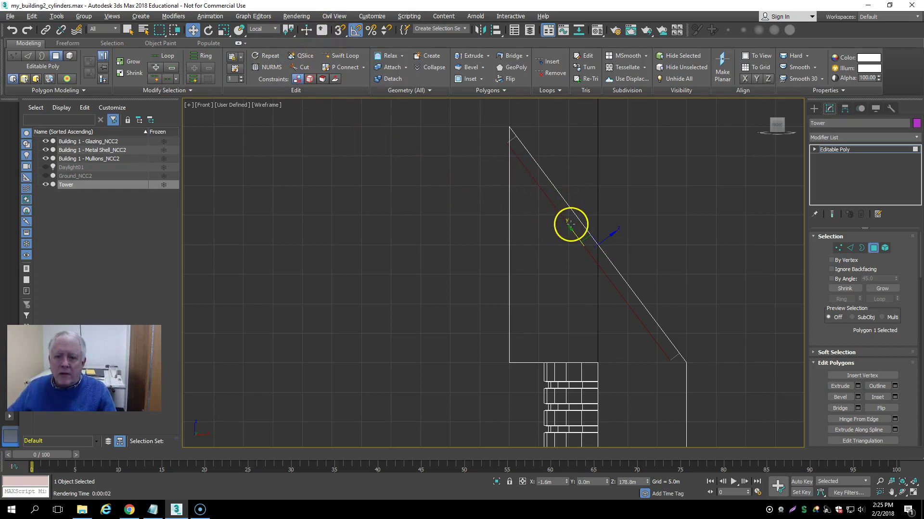
pyautogui.moveTo(570, 228); pyautogui.dragTo(574, 233)
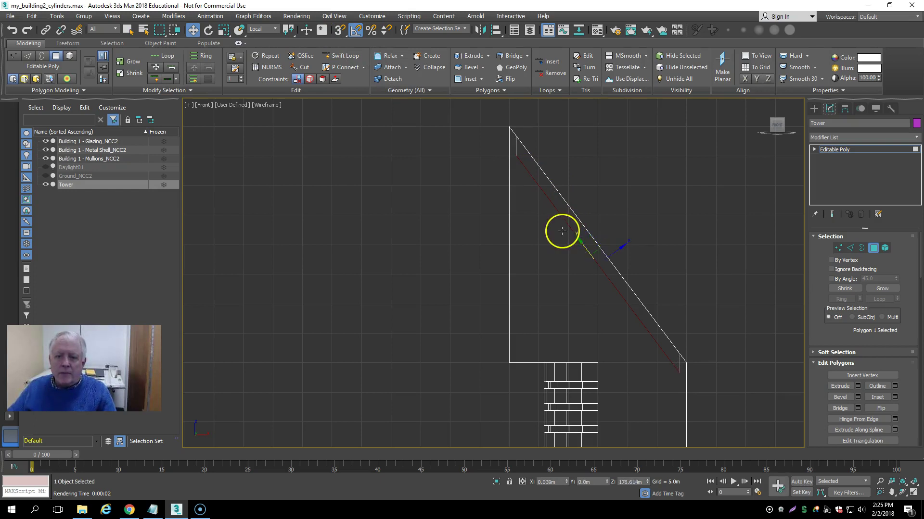
pyautogui.click(128, 30)
# - Restore the four-viewport layout and deselect the roof polygon in the Perspective view
pyautogui.scroll(-2, 600, 242)
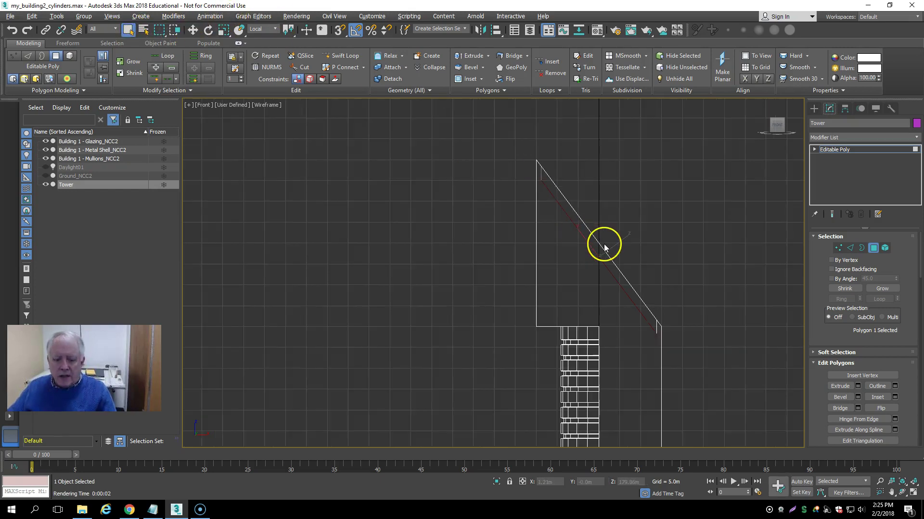
pyautogui.hotkey('alt', 'w')
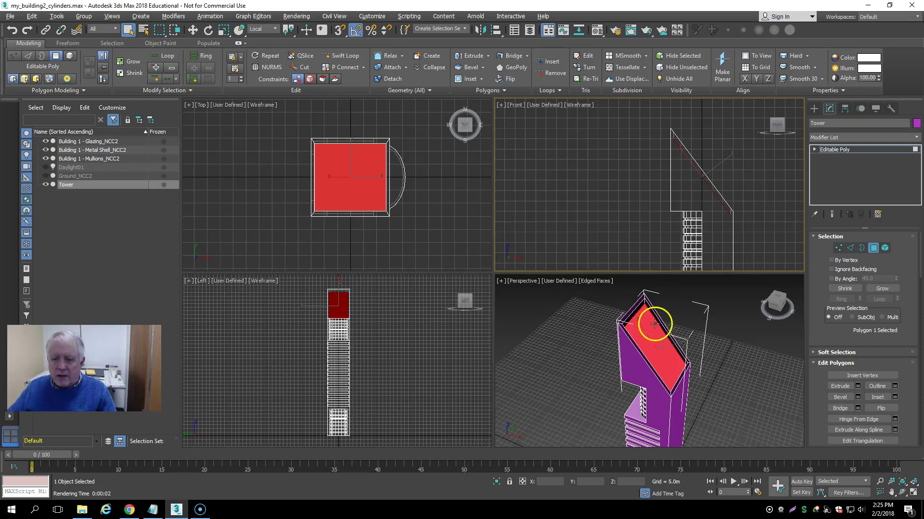
pyautogui.click(755, 354)
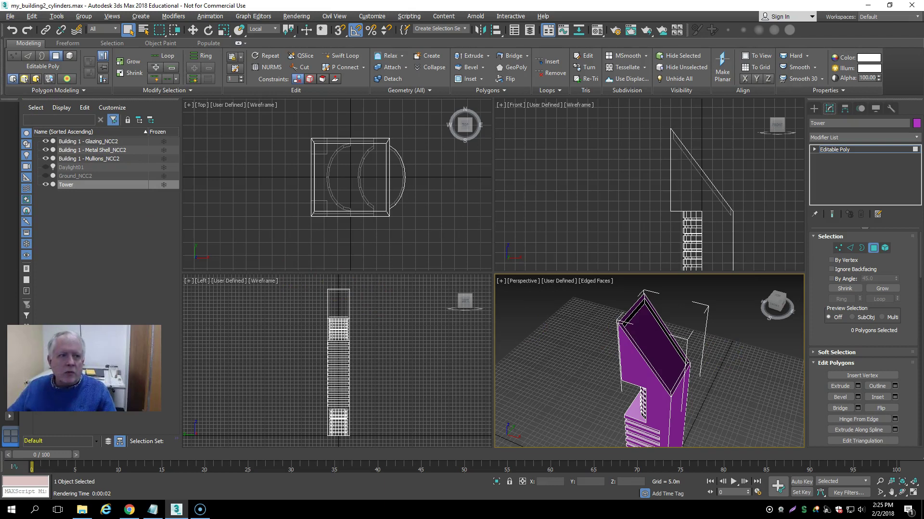
# - Save the scene under the new name my_building2_roof in the highrise folder
pyautogui.click(8, 18)
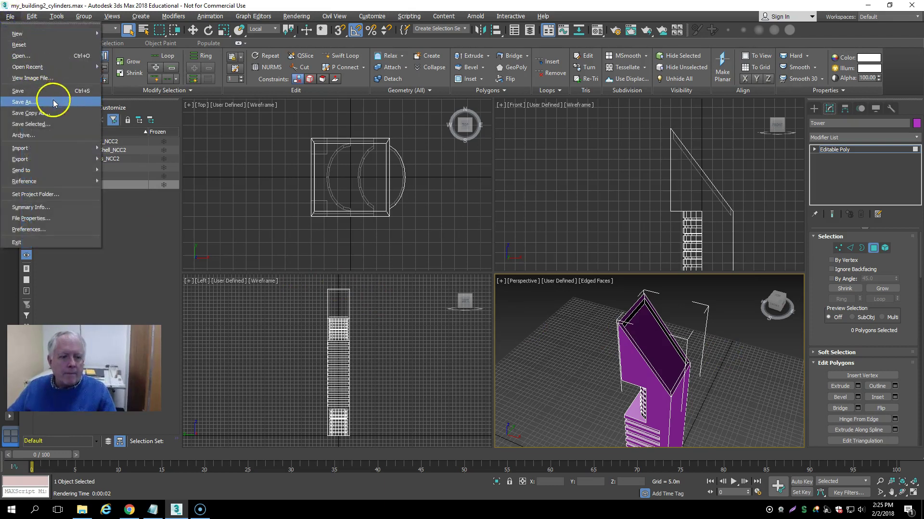
pyautogui.click(29, 102)
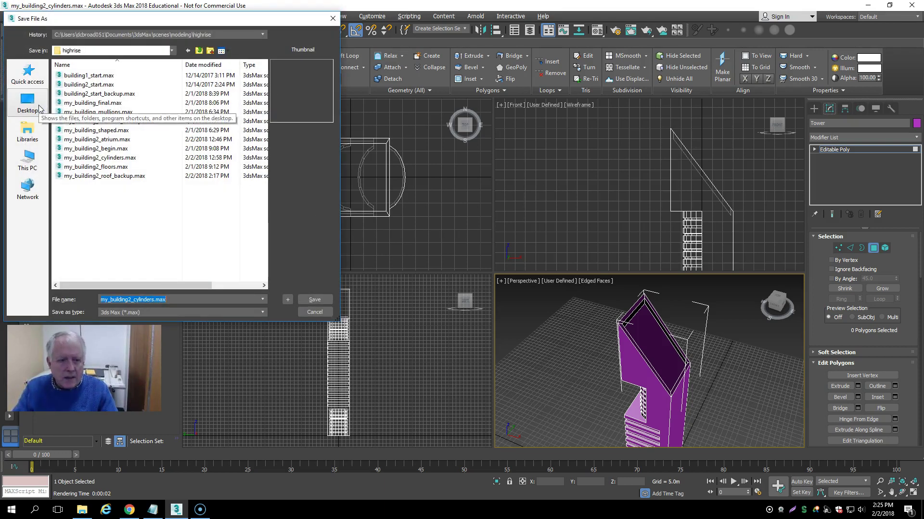
pyautogui.write('my_building')
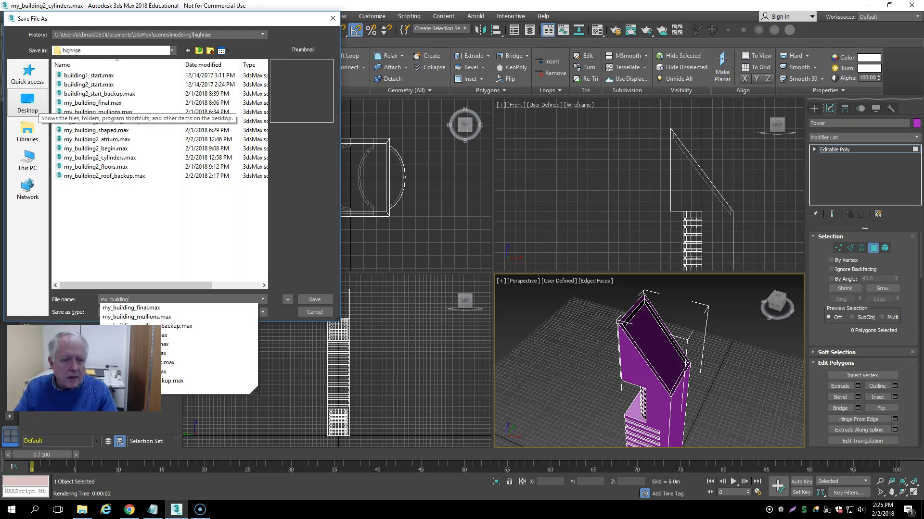
pyautogui.write('2_roof')
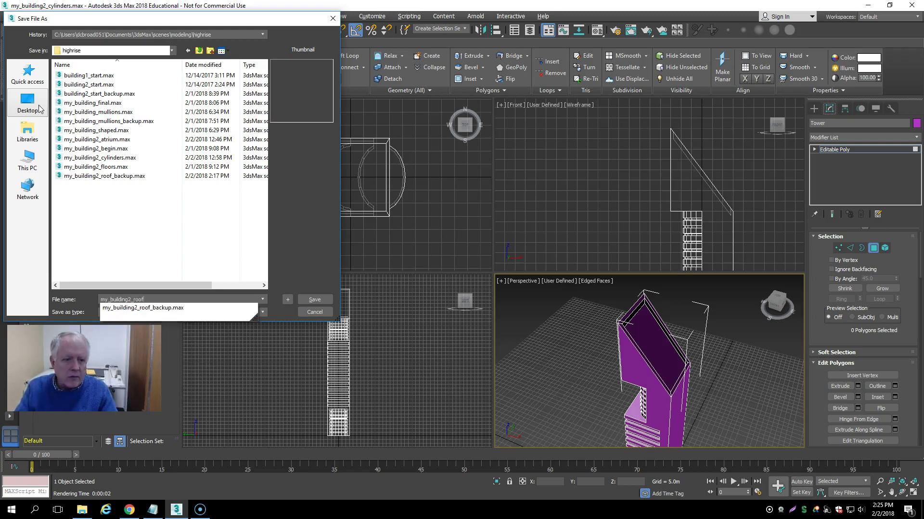
pyautogui.press('Return')
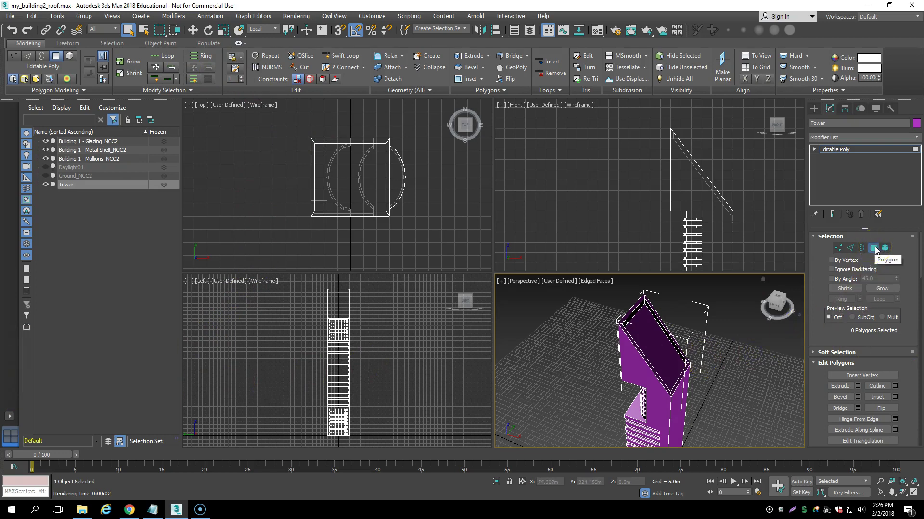
# - Select all of the tower's polygons with a selection region in the maximized Front view
pyautogui.click(756, 222)
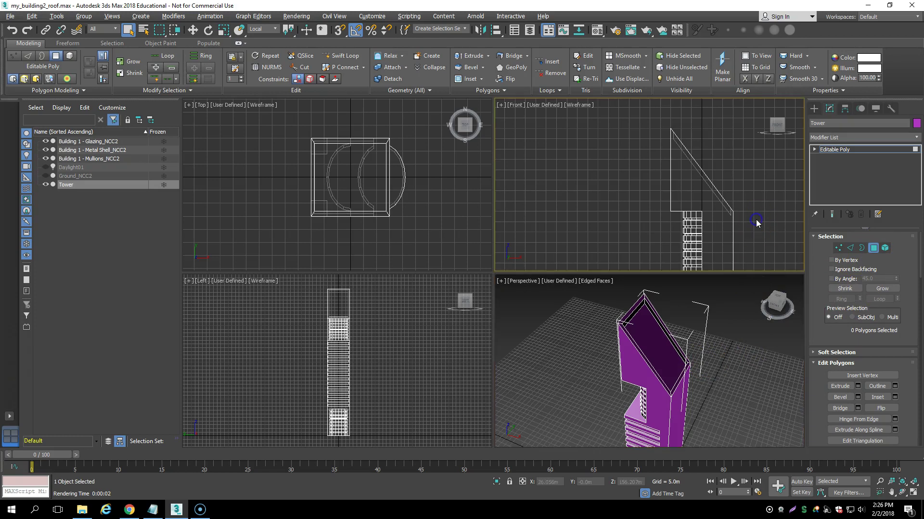
pyautogui.hotkey('alt', 'w')
pyautogui.scroll(-4, 732, 223)
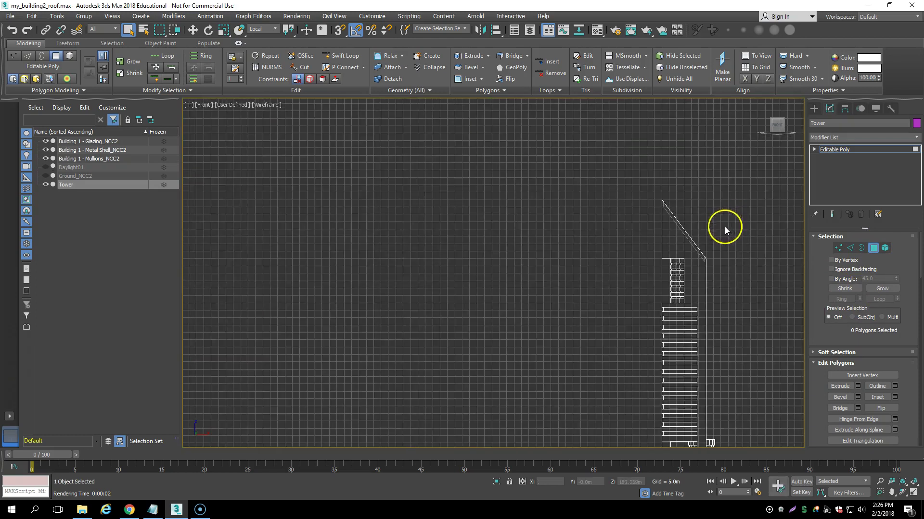
pyautogui.moveTo(722, 262); pyautogui.dragTo(507, 230, button='middle')
pyautogui.scroll(-3, 507, 230)
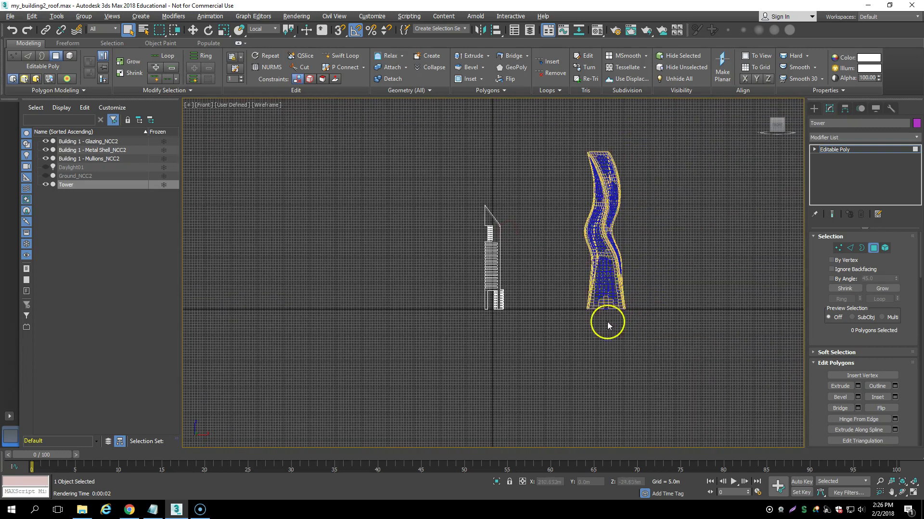
pyautogui.moveTo(535, 330); pyautogui.dragTo(443, 189)
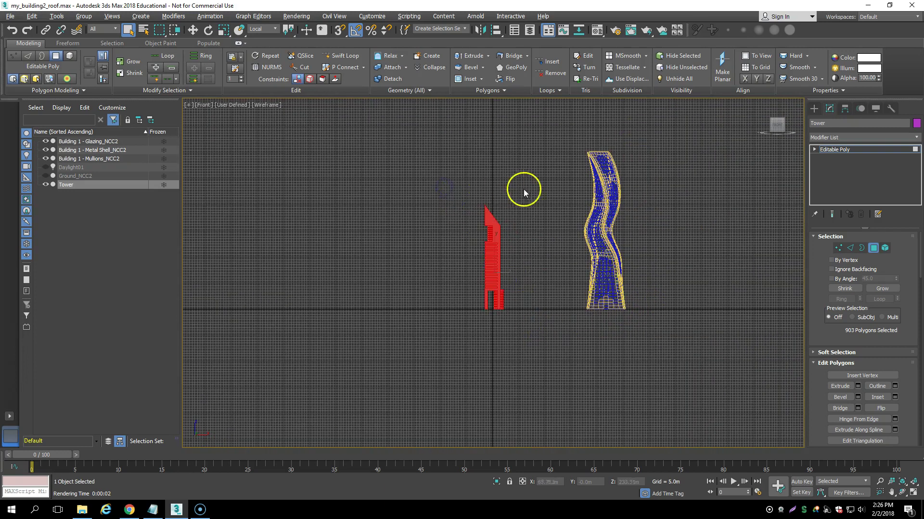
# - Leave polygon sub-object level and isolate the tower from the other scene objects
pyautogui.click(874, 249)
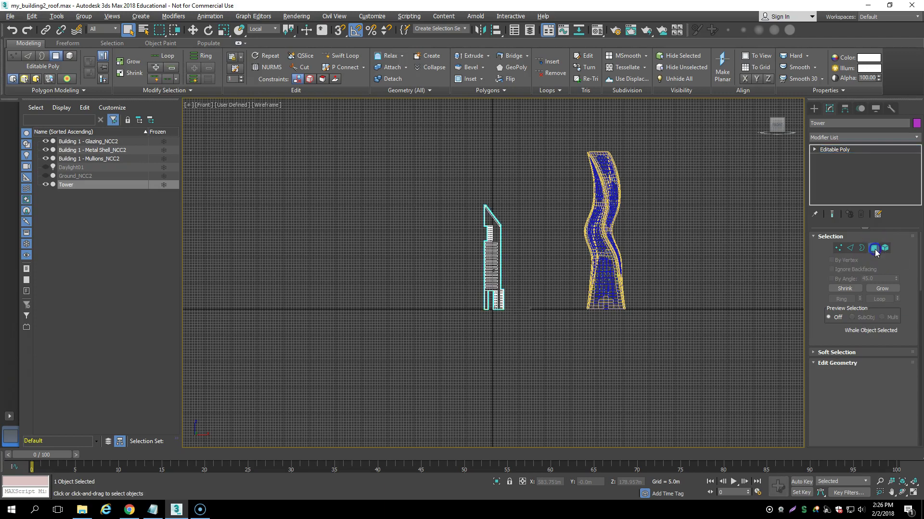
pyautogui.moveTo(433, 191); pyautogui.dragTo(434, 192)
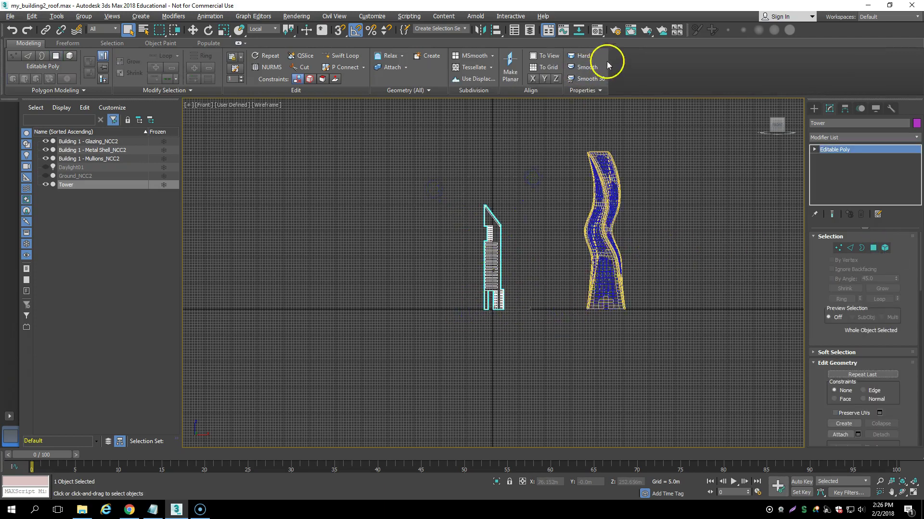
pyautogui.rightClick(521, 147)
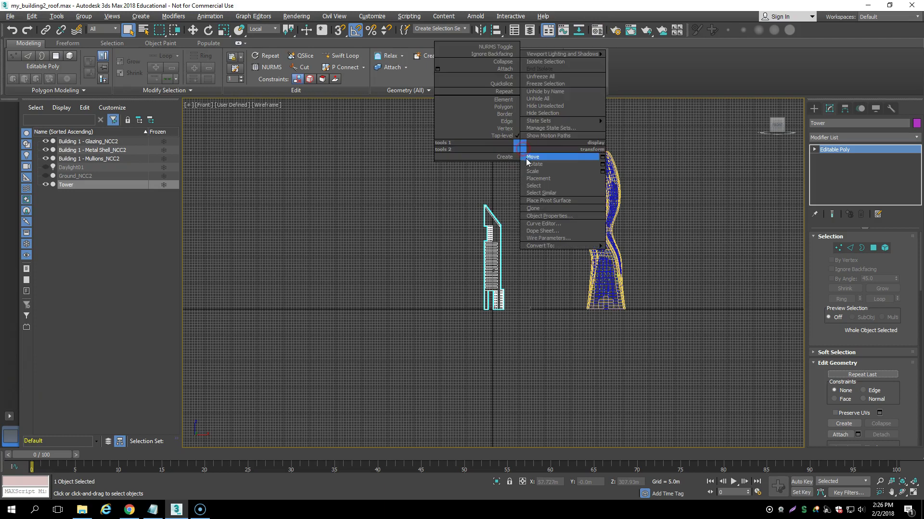
pyautogui.click(545, 61)
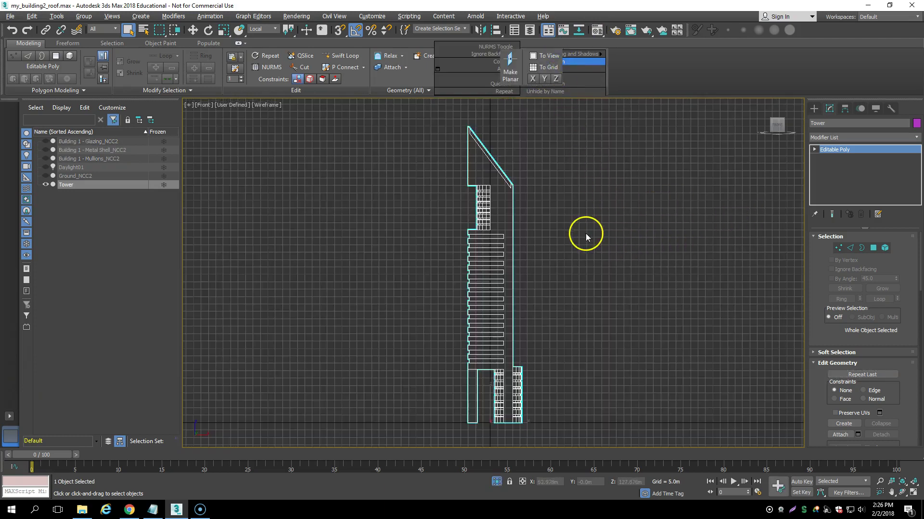
# - Select all polygons of the isolated tower at polygon sub-object level
pyautogui.click(872, 248)
pyautogui.hotkey('ctrl', 'a')
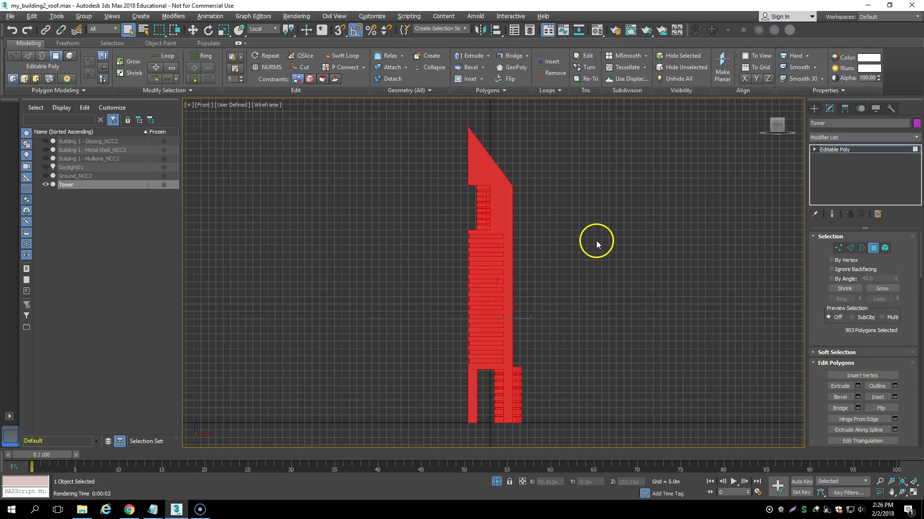
pyautogui.click(577, 241)
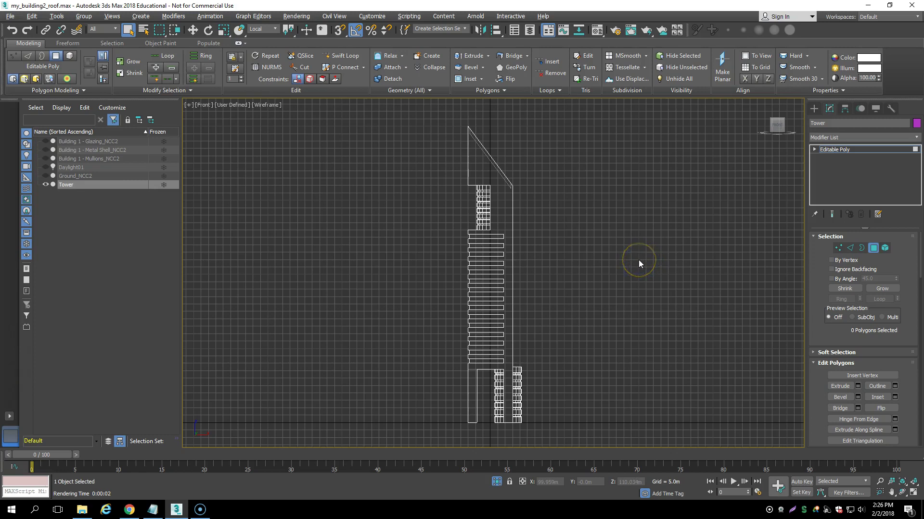
pyautogui.hotkey('ctrl', 'a')
# - Examine the material ID of the selected tower polygons and deselect them
pyautogui.moveTo(920, 268); pyautogui.dragTo(920, 331)
pyautogui.click(821, 321)
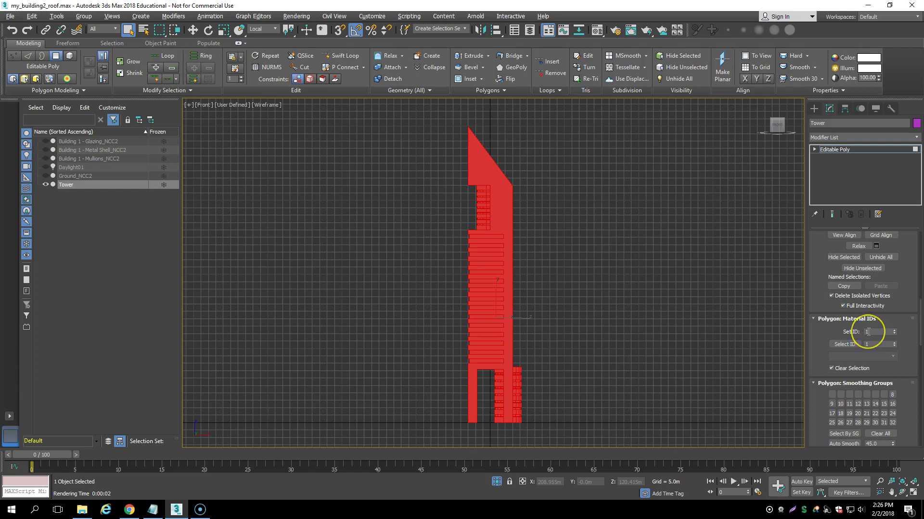
pyautogui.click(871, 332)
pyautogui.click(639, 272)
# - Select the polygons of the three uppermost recessed bands on the tower's upper cylinder
pyautogui.scroll(5, 466, 190)
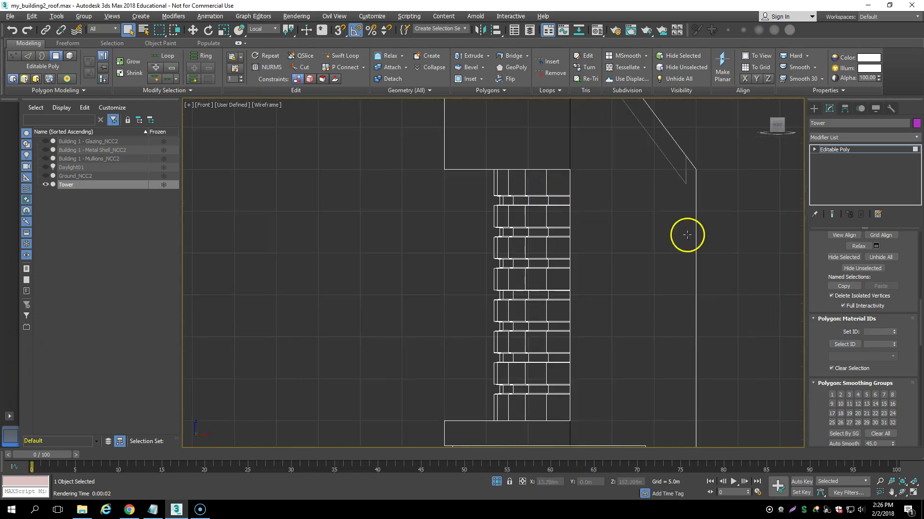
pyautogui.scroll(4, 556, 201)
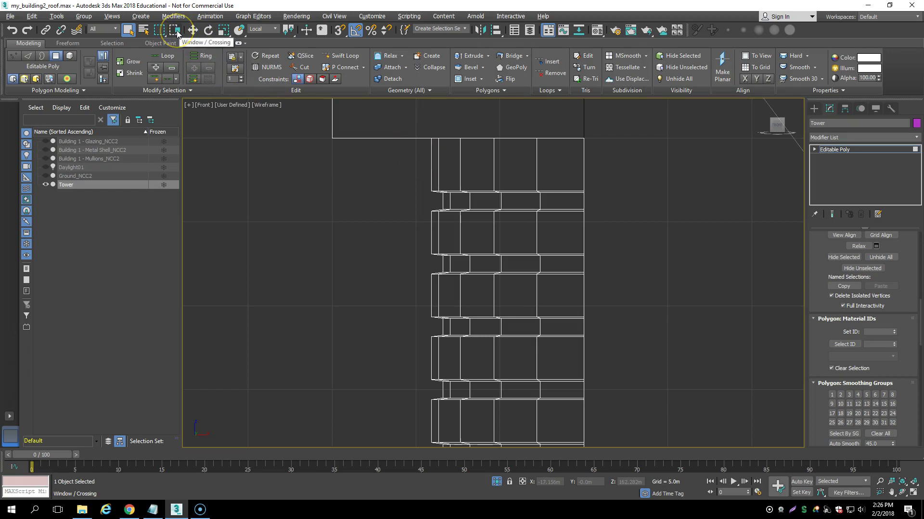
pyautogui.click(560, 203)
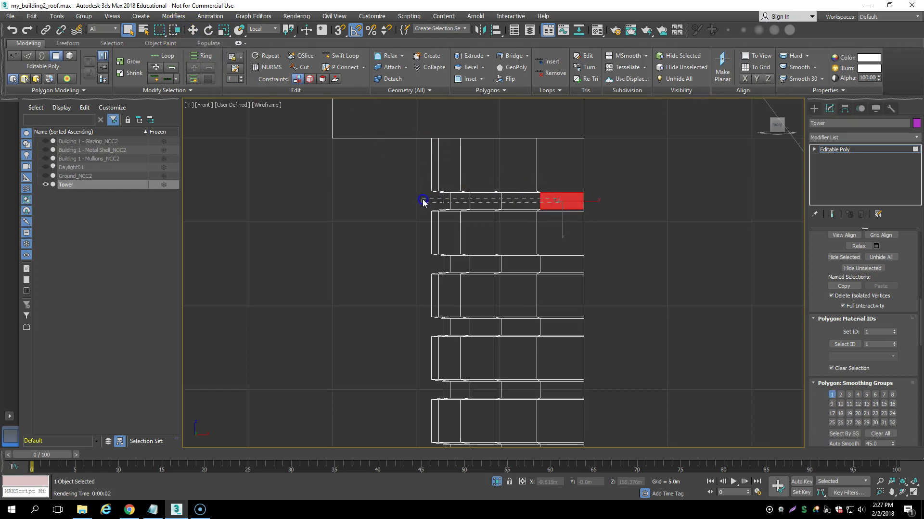
pyautogui.moveTo(423, 202); pyautogui.dragTo(425, 201)
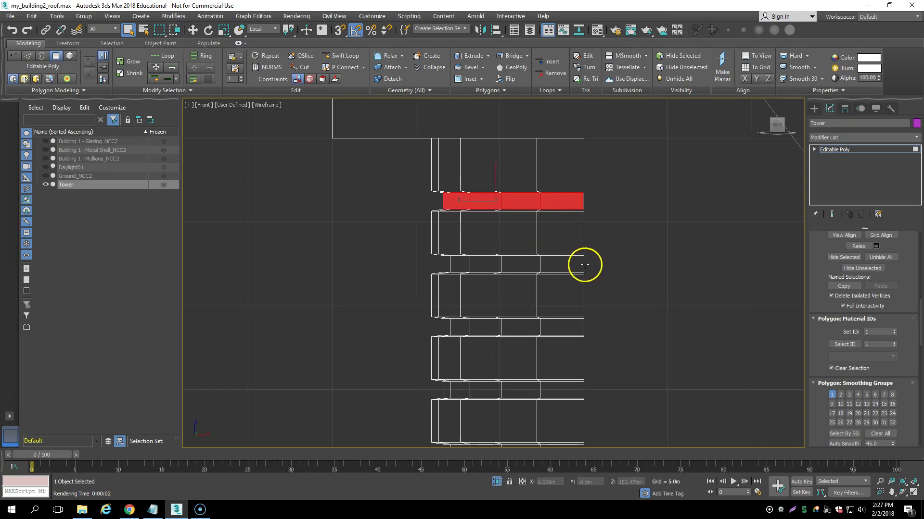
pyautogui.keyDown('ctrl'); pyautogui.moveTo(561, 264); pyautogui.dragTo(518, 269); pyautogui.keyUp('ctrl')
pyautogui.keyDown('ctrl'); pyautogui.moveTo(446, 268); pyautogui.dragTo(434, 264); pyautogui.keyUp('ctrl')
pyautogui.keyDown('ctrl'); pyautogui.moveTo(549, 326); pyautogui.dragTo(435, 324); pyautogui.keyUp('ctrl')
# - Add the polygons of the remaining recessed bands on the upper cylinder to the selection
pyautogui.scroll(5, 534, 390)
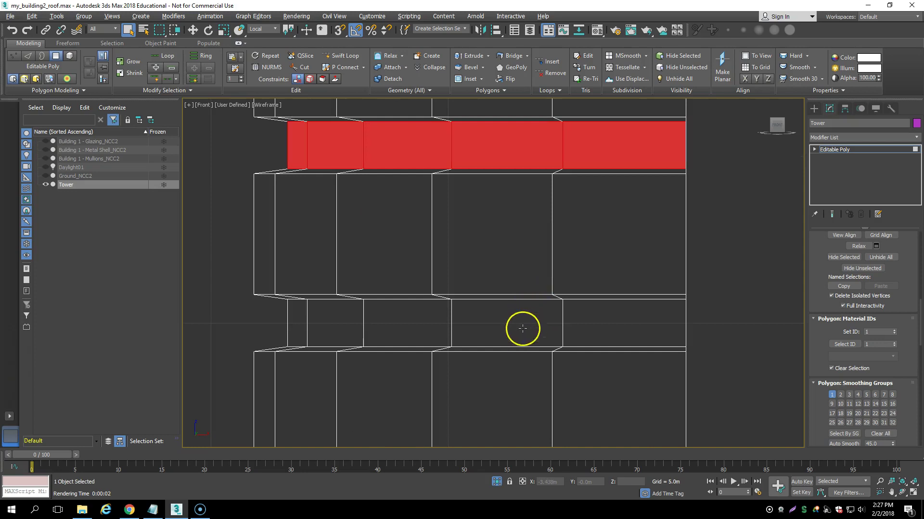
pyautogui.scroll(-3, 582, 334)
pyautogui.keyDown('ctrl'); pyautogui.moveTo(605, 331); pyautogui.dragTo(359, 328); pyautogui.keyUp('ctrl')
pyautogui.moveTo(514, 330); pyautogui.dragTo(532, 247, button='middle')
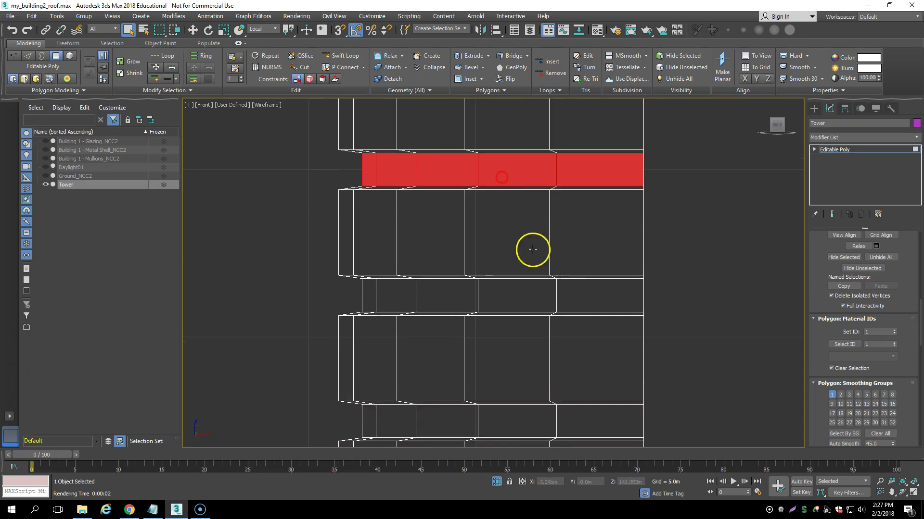
pyautogui.scroll(-5, 571, 298)
pyautogui.keyDown('ctrl'); pyautogui.moveTo(574, 299); pyautogui.dragTo(567, 316); pyautogui.keyUp('ctrl')
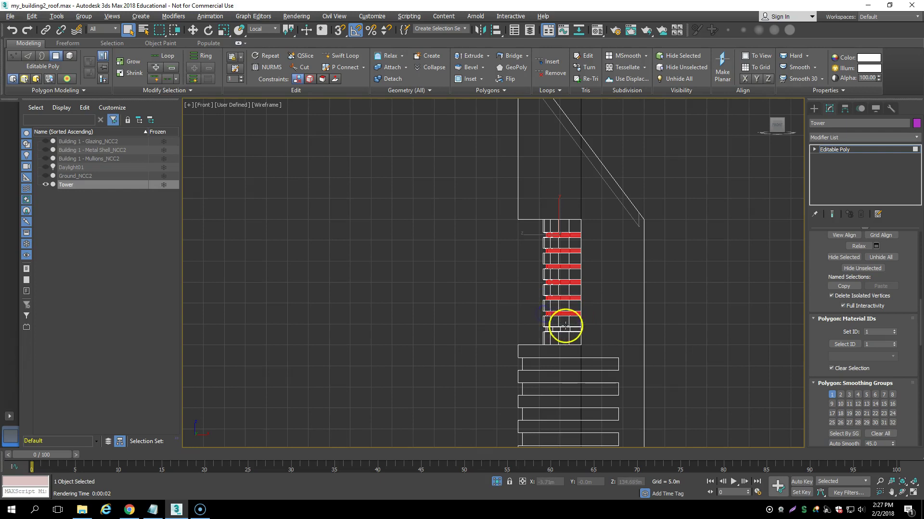
pyautogui.keyDown('ctrl'); pyautogui.moveTo(569, 326); pyautogui.dragTo(545, 333); pyautogui.keyUp('ctrl')
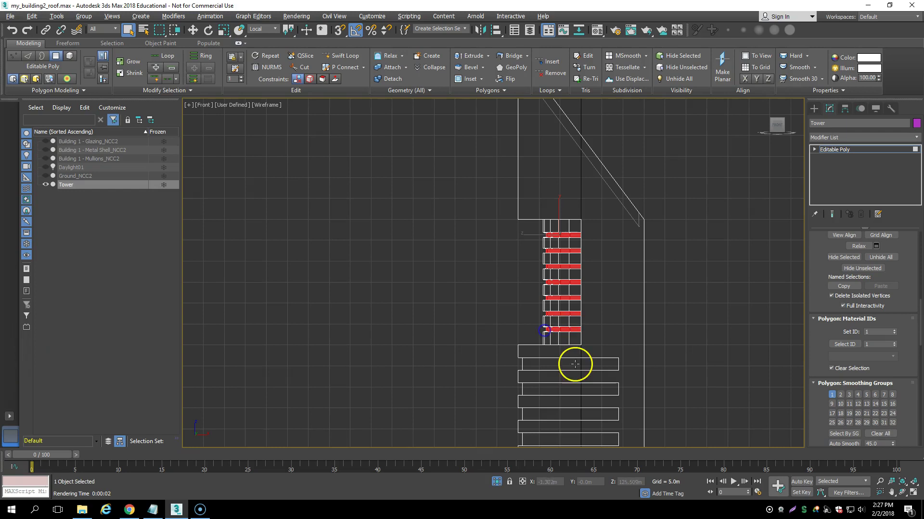
# - Add the polygons of the four uppermost recessed bands on the tower's rectangular main block to the selection
pyautogui.keyDown('ctrl'); pyautogui.moveTo(583, 371); pyautogui.dragTo(515, 387); pyautogui.keyUp('ctrl')
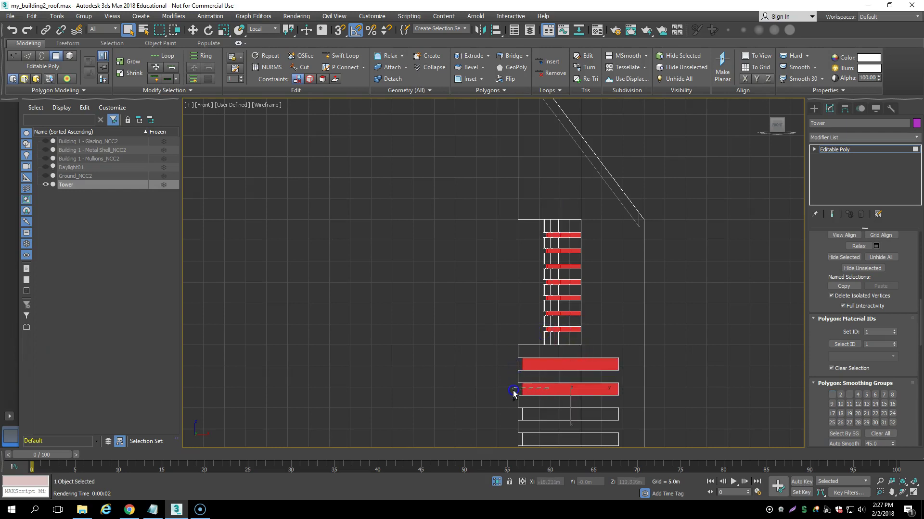
pyautogui.keyDown('ctrl'); pyautogui.moveTo(532, 423); pyautogui.dragTo(518, 414); pyautogui.keyUp('ctrl')
pyautogui.scroll(-5, 569, 382)
pyautogui.moveTo(602, 342); pyautogui.dragTo(601, 190, button='middle')
pyautogui.scroll(2, 545, 212)
pyautogui.keyDown('ctrl'); pyautogui.click(539, 207); pyautogui.keyUp('ctrl')
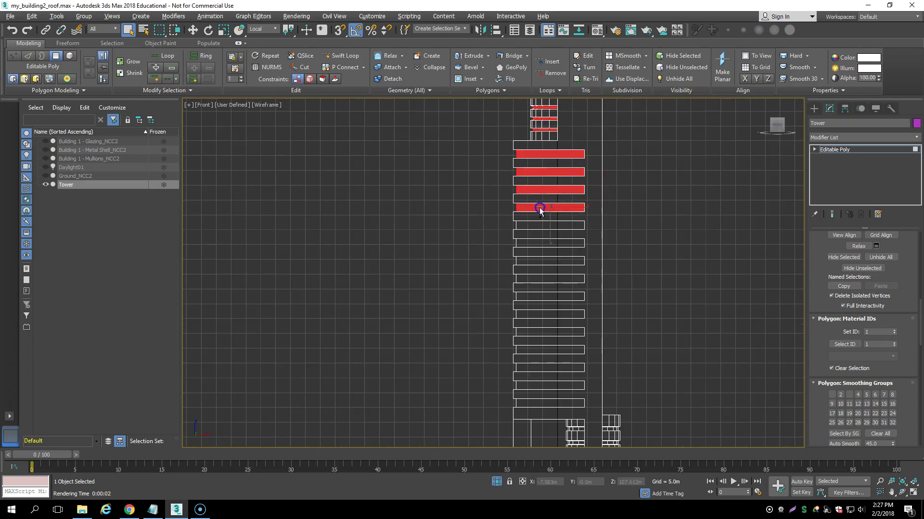
# - Add the polygons of the remaining recessed bands on the main block, down to its lowest band, to the selection
pyautogui.keyDown('ctrl'); pyautogui.moveTo(533, 224); pyautogui.dragTo(510, 281); pyautogui.keyUp('ctrl')
pyautogui.keyDown('ctrl'); pyautogui.click(520, 296); pyautogui.keyUp('ctrl')
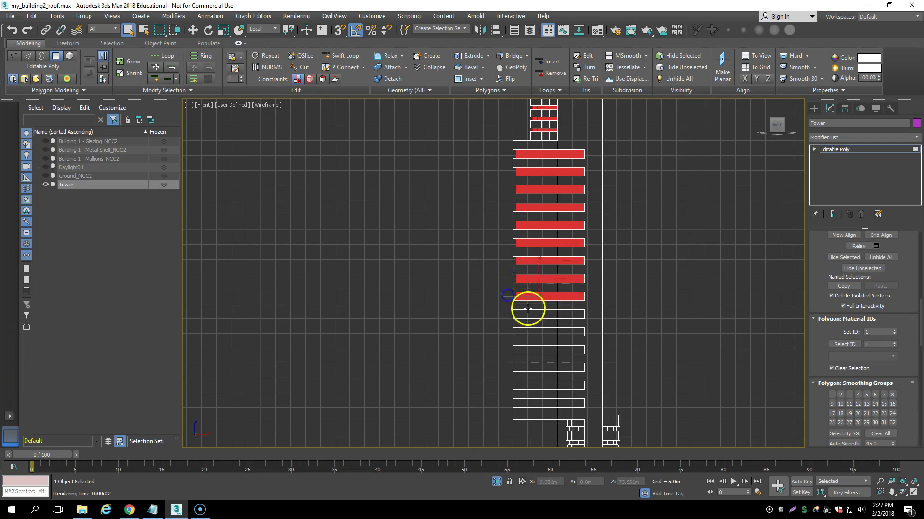
pyautogui.keyDown('ctrl'); pyautogui.click(528, 314); pyautogui.keyUp('ctrl')
pyautogui.keyDown('ctrl'); pyautogui.click(529, 329); pyautogui.keyUp('ctrl')
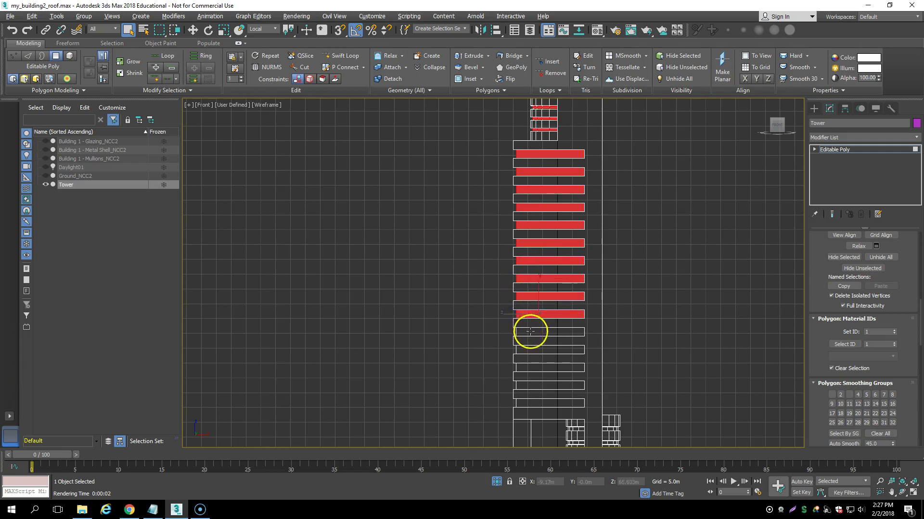
pyautogui.keyDown('ctrl'); pyautogui.click(529, 348); pyautogui.keyUp('ctrl')
pyautogui.keyDown('ctrl'); pyautogui.click(521, 370); pyautogui.keyUp('ctrl')
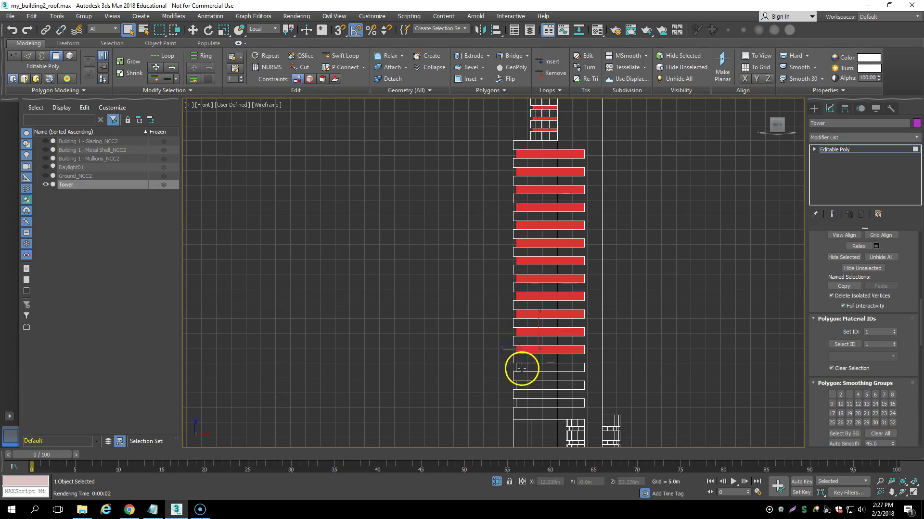
pyautogui.keyDown('ctrl'); pyautogui.click(525, 383); pyautogui.keyUp('ctrl')
pyautogui.keyDown('ctrl'); pyautogui.click(520, 403); pyautogui.keyUp('ctrl')
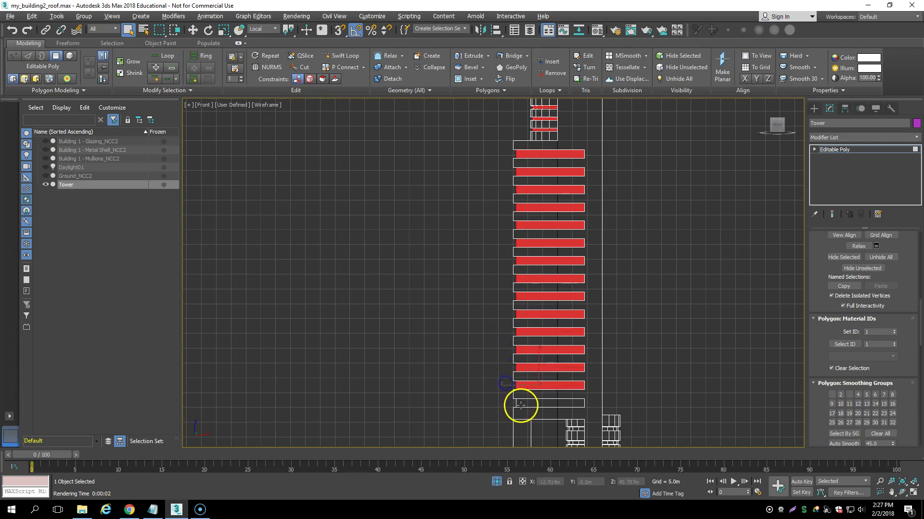
# - Add the polygons of the three uppermost recessed bands on the tower's lower cylinder to the selection, covering both sides
pyautogui.moveTo(713, 385); pyautogui.dragTo(612, 262, button='middle')
pyautogui.scroll(6, 618, 264)
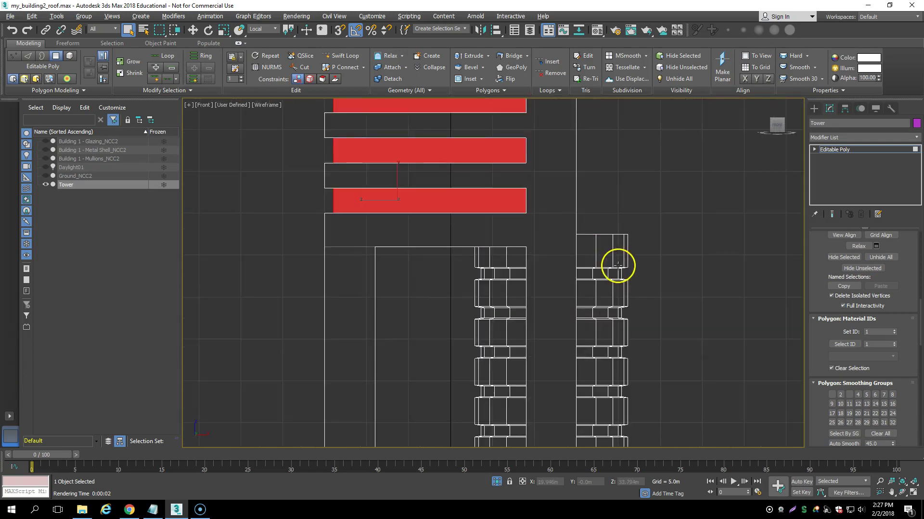
pyautogui.moveTo(645, 275); pyautogui.dragTo(577, 278)
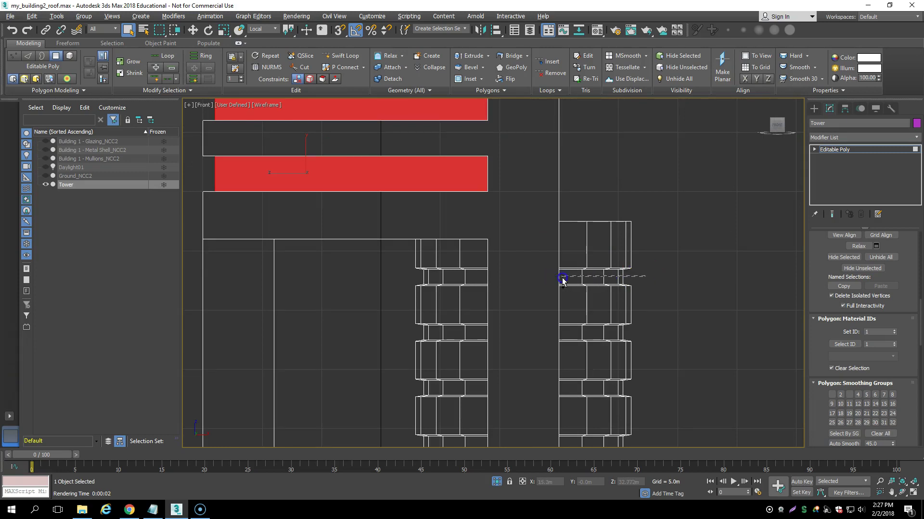
pyautogui.moveTo(564, 280); pyautogui.dragTo(414, 278)
pyautogui.keyDown('ctrl'); pyautogui.moveTo(619, 326); pyautogui.dragTo(416, 334); pyautogui.keyUp('ctrl')
pyautogui.keyDown('ctrl'); pyautogui.moveTo(622, 383); pyautogui.dragTo(414, 387); pyautogui.keyUp('ctrl')
# - Add the polygons of the four remaining recessed bands on the lower cylinder to the selection
pyautogui.moveTo(547, 392); pyautogui.dragTo(657, 223, button='middle')
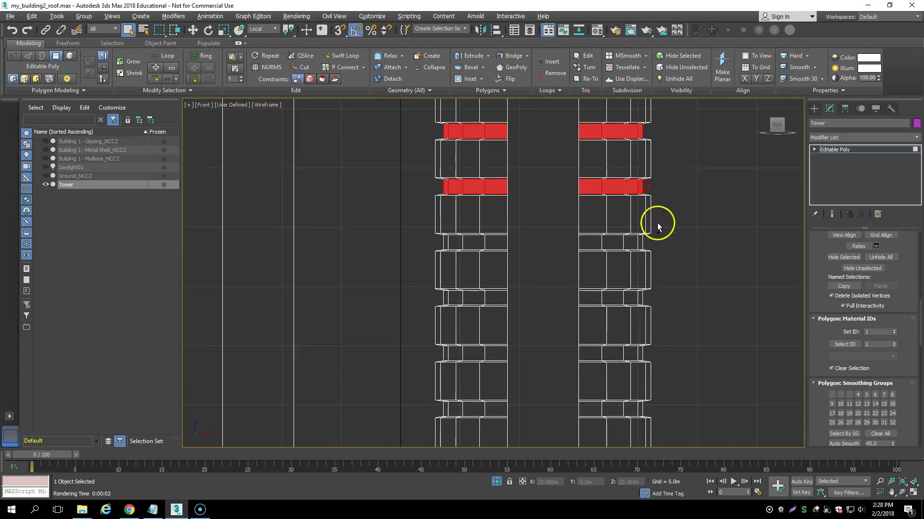
pyautogui.keyDown('ctrl'); pyautogui.moveTo(659, 244); pyautogui.dragTo(432, 244); pyautogui.keyUp('ctrl')
pyautogui.keyDown('ctrl'); pyautogui.moveTo(598, 299); pyautogui.dragTo(441, 296); pyautogui.keyUp('ctrl')
pyautogui.keyDown('ctrl'); pyautogui.moveTo(651, 354); pyautogui.dragTo(428, 359); pyautogui.keyUp('ctrl')
pyautogui.keyDown('ctrl'); pyautogui.moveTo(638, 409); pyautogui.dragTo(427, 406); pyautogui.keyUp('ctrl')
pyautogui.moveTo(622, 363); pyautogui.dragTo(645, 295, button='middle')
pyautogui.scroll(-3, 624, 198)
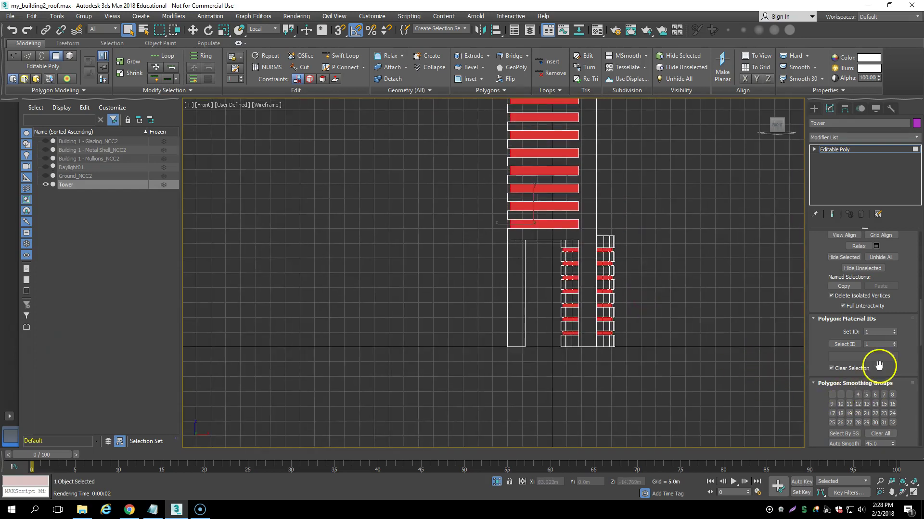
# - Set the material ID of the selected band polygons to 2 and clear the selection
pyautogui.click(895, 329)
pyautogui.click(782, 316)
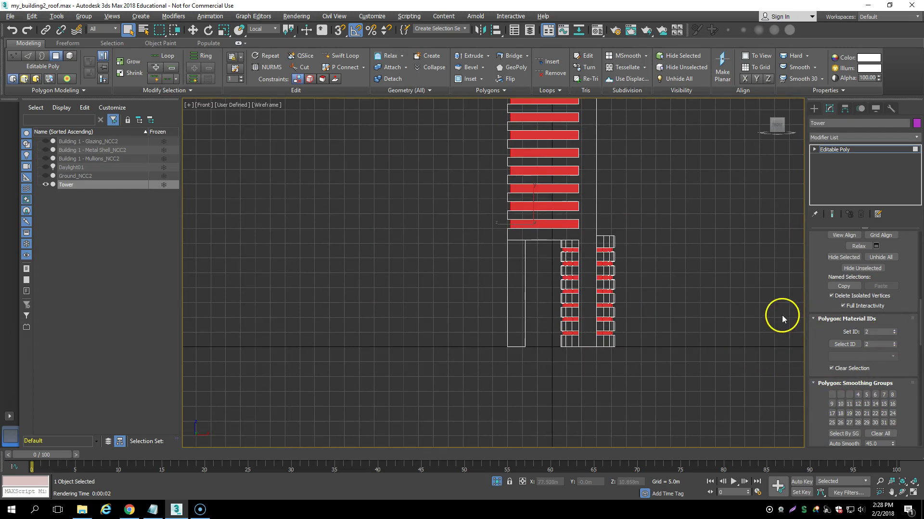
pyautogui.click(722, 214)
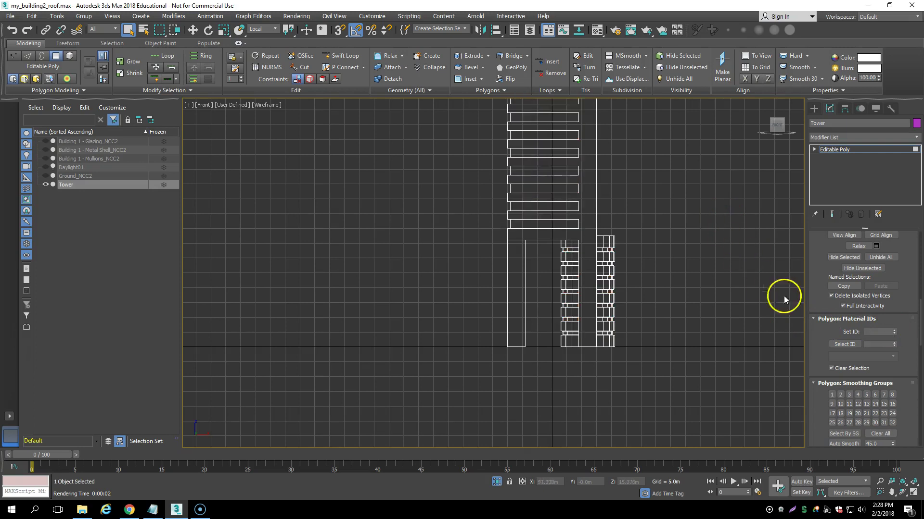
# - Check the ID assignment by selecting the polygons with material ID 1, and select those with ID 2
pyautogui.click(894, 343)
pyautogui.click(842, 345)
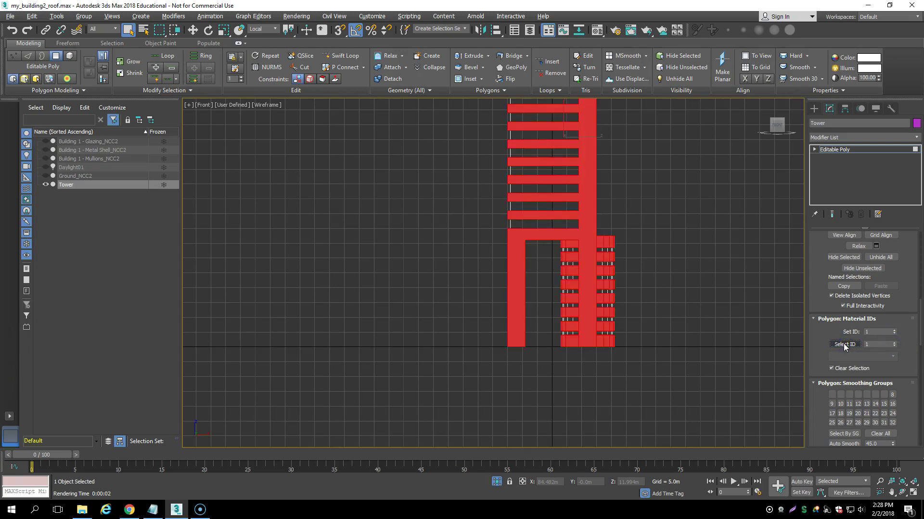
pyautogui.click(894, 343)
pyautogui.click(847, 344)
pyautogui.scroll(-4, 683, 311)
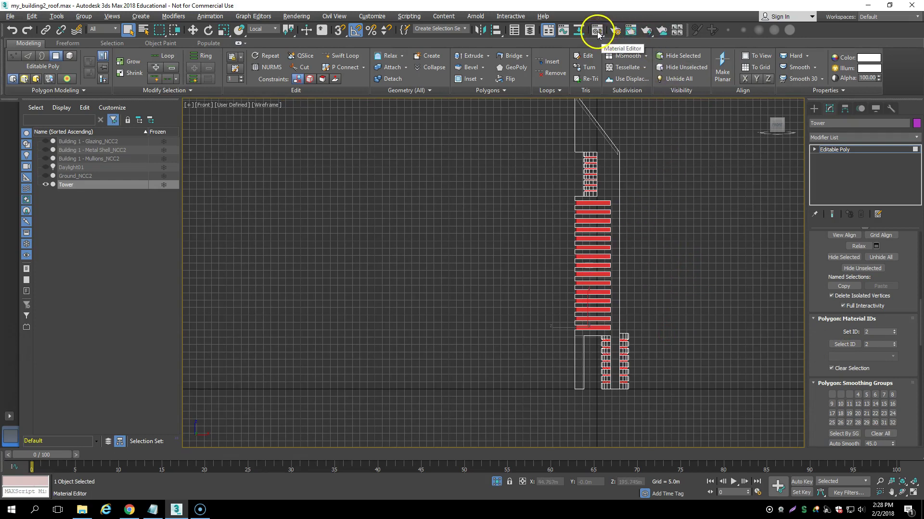
# - Open the compact Material Editor and assign the Glass material to the selected ID 2 polygons
pyautogui.moveTo(598, 33); pyautogui.dragTo(602, 57)
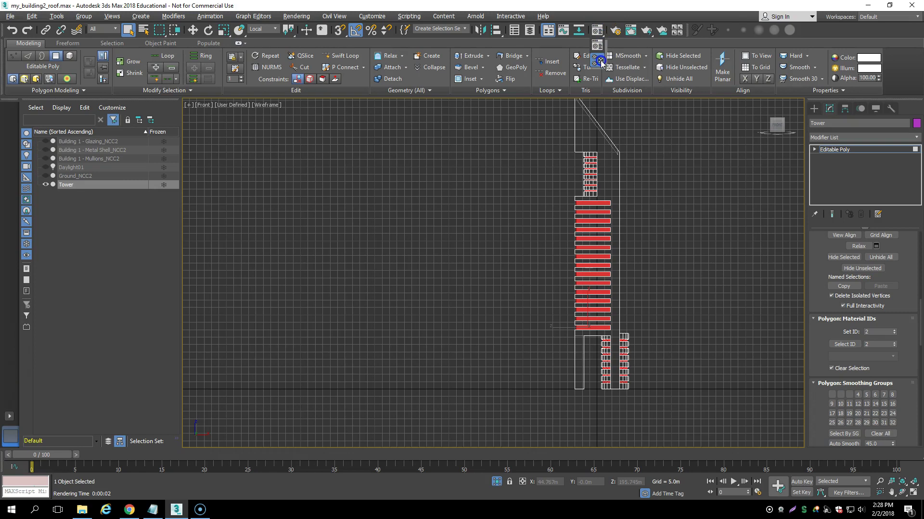
pyautogui.moveTo(600, 60); pyautogui.dragTo(599, 48)
pyautogui.click(568, 107)
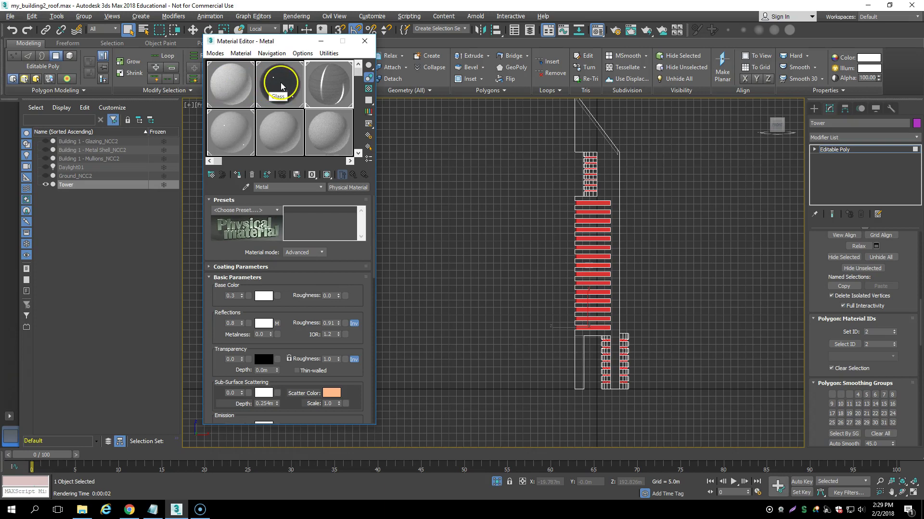
pyautogui.click(282, 87)
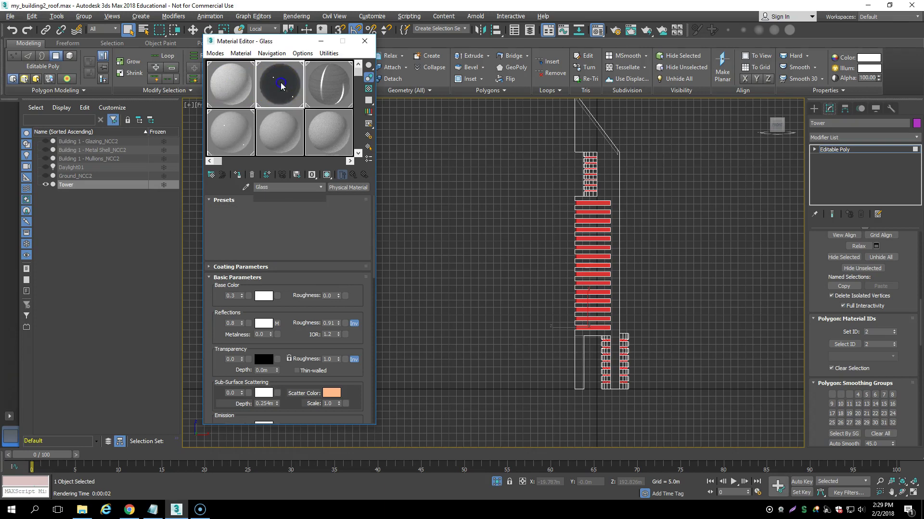
pyautogui.click(238, 175)
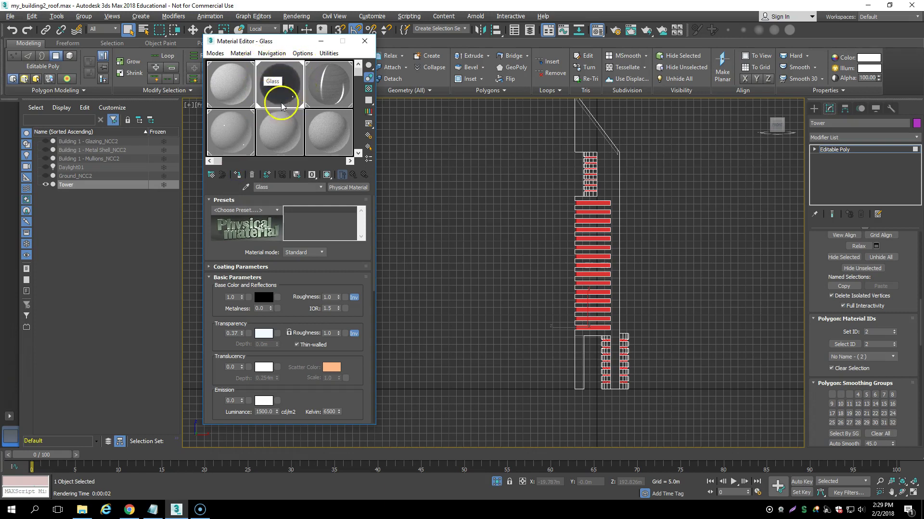
# - Select the polygons with material ID 1, assign the Concrete material to them, and close the Material Editor
pyautogui.click(236, 90)
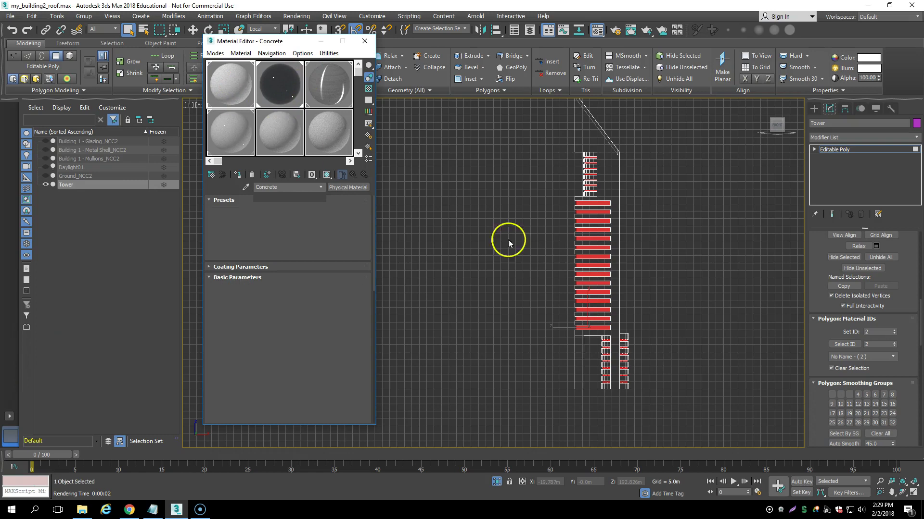
pyautogui.click(893, 347)
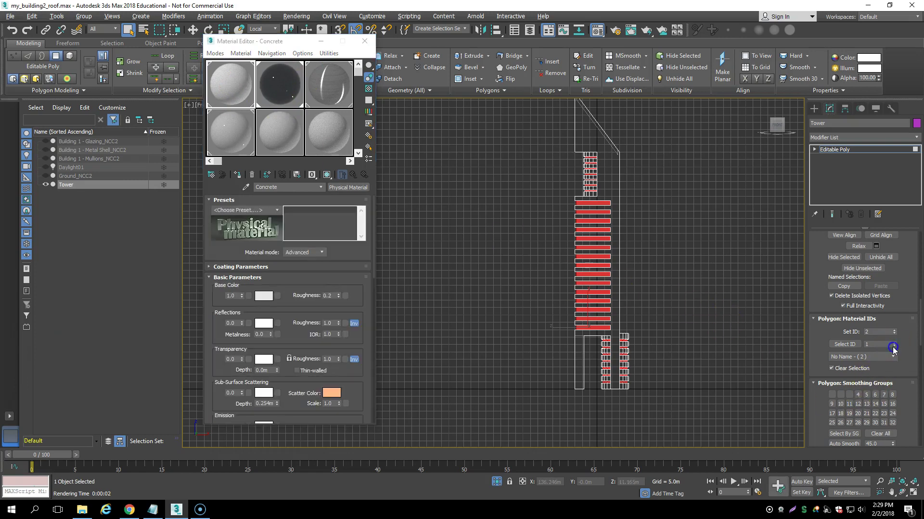
pyautogui.click(843, 345)
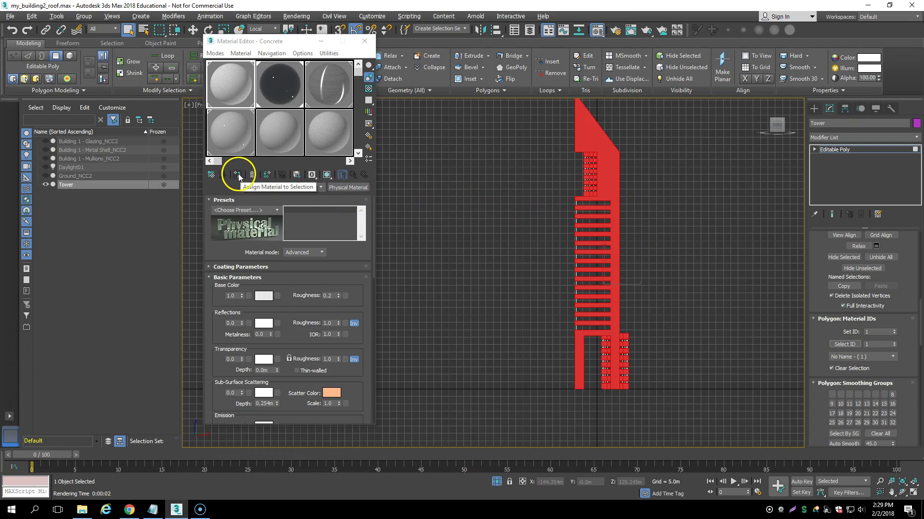
pyautogui.click(238, 174)
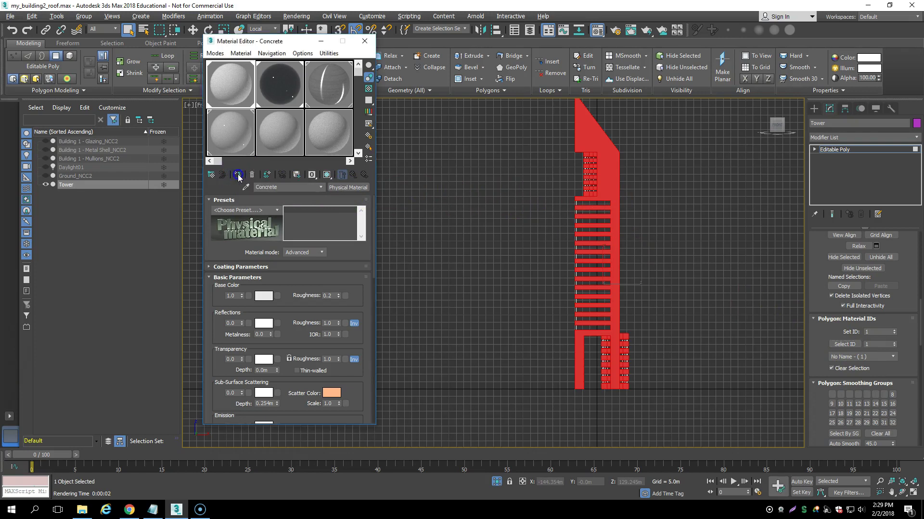
pyautogui.click(364, 41)
# - Deselect the polygons and examine the whole tower from several sides in the maximized Perspective viewport
pyautogui.press('F3')
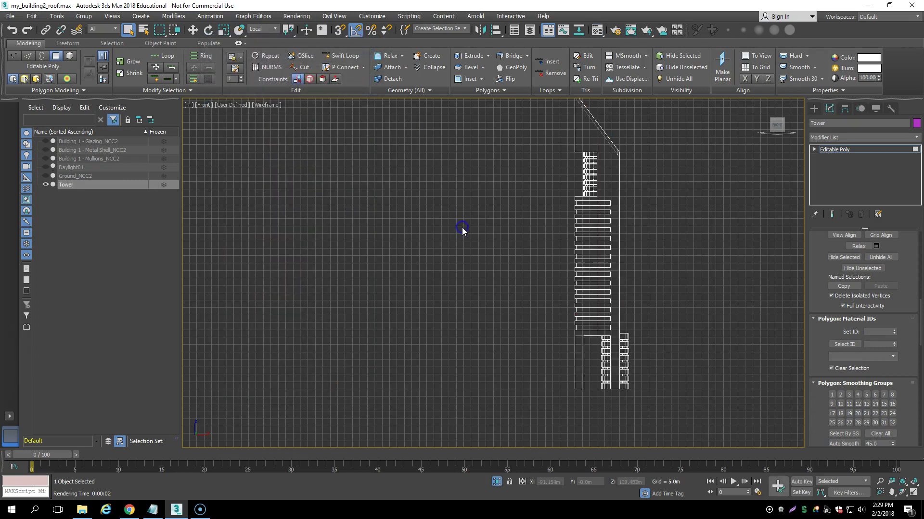
pyautogui.hotkey('alt', 'w')
pyautogui.click(557, 342)
pyautogui.hotkey('alt', 'w')
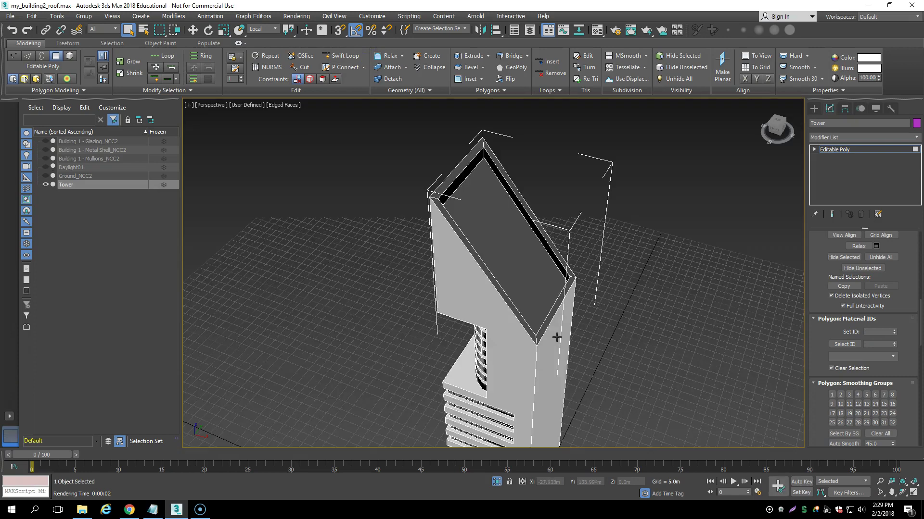
pyautogui.scroll(-4, 565, 343)
pyautogui.keyDown('alt'); pyautogui.moveTo(573, 350); pyautogui.dragTo(598, 312, button='middle'); pyautogui.keyUp('alt')
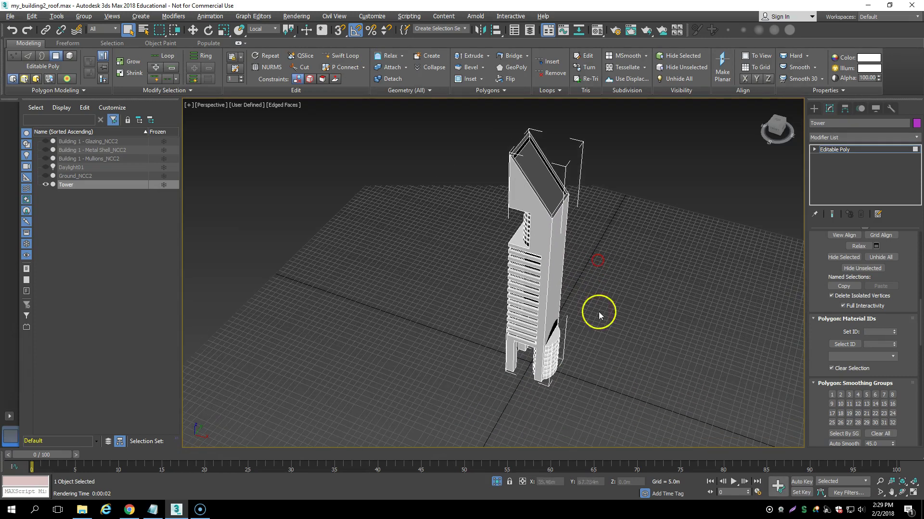
pyautogui.keyDown('alt'); pyautogui.moveTo(626, 381); pyautogui.dragTo(701, 358, button='middle'); pyautogui.keyUp('alt')
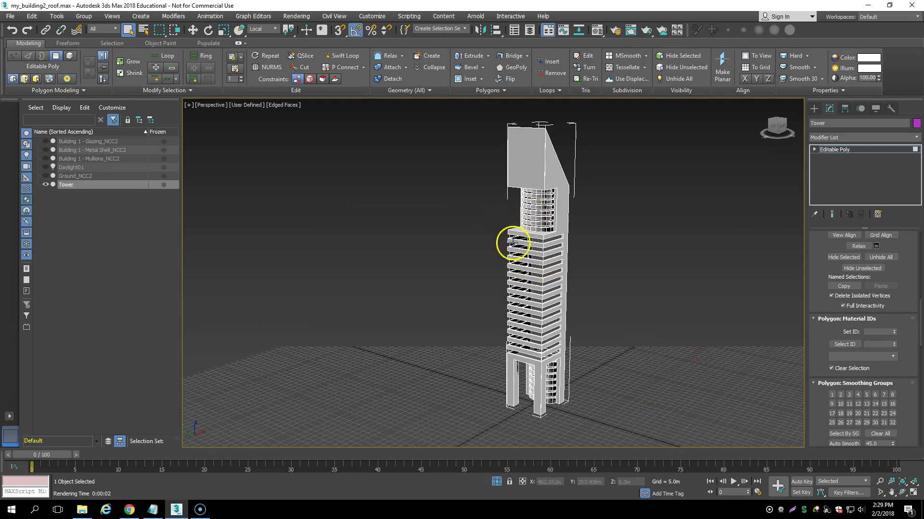
pyautogui.scroll(-3, 562, 292)
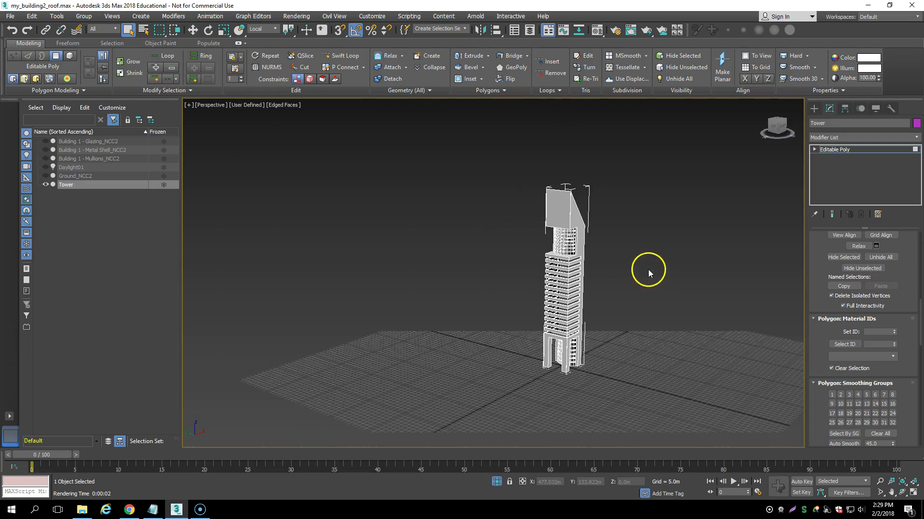
# - End the tower's isolation and view it together with the neighbouring Building 1
pyautogui.rightClick(648, 271)
pyautogui.click(673, 197)
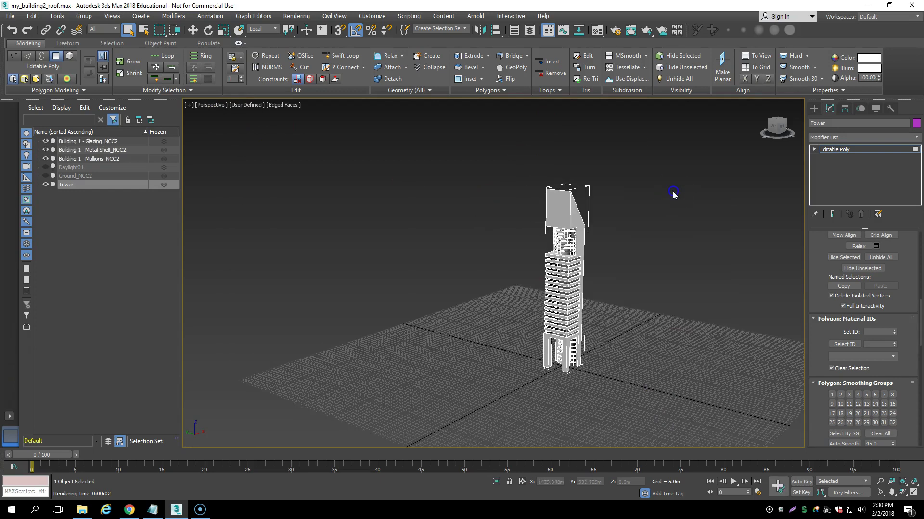
pyautogui.keyDown('alt'); pyautogui.moveTo(681, 281); pyautogui.dragTo(481, 235, button='middle'); pyautogui.keyUp('alt')
pyautogui.rightClick(362, 214)
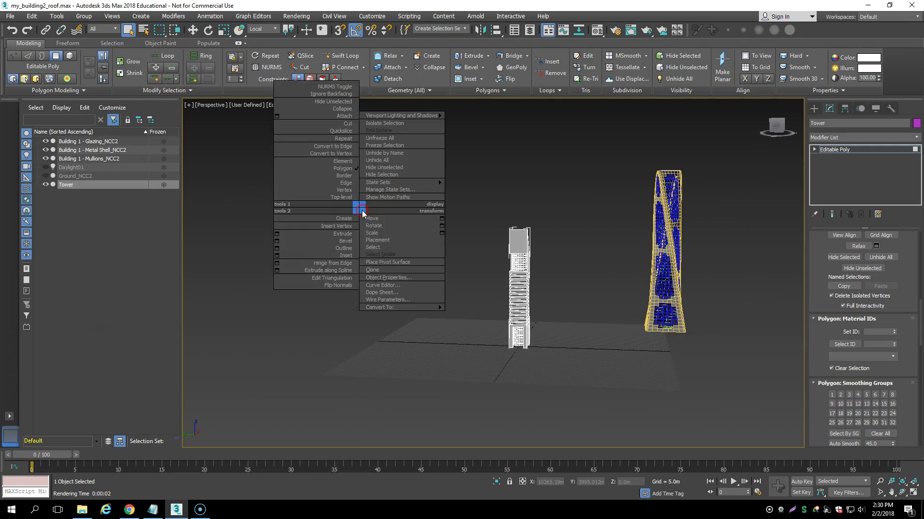
pyautogui.click(467, 216)
# - Convert the whole scene to ART-compatible features with the Scene Converter and close the converter
pyautogui.click(297, 16)
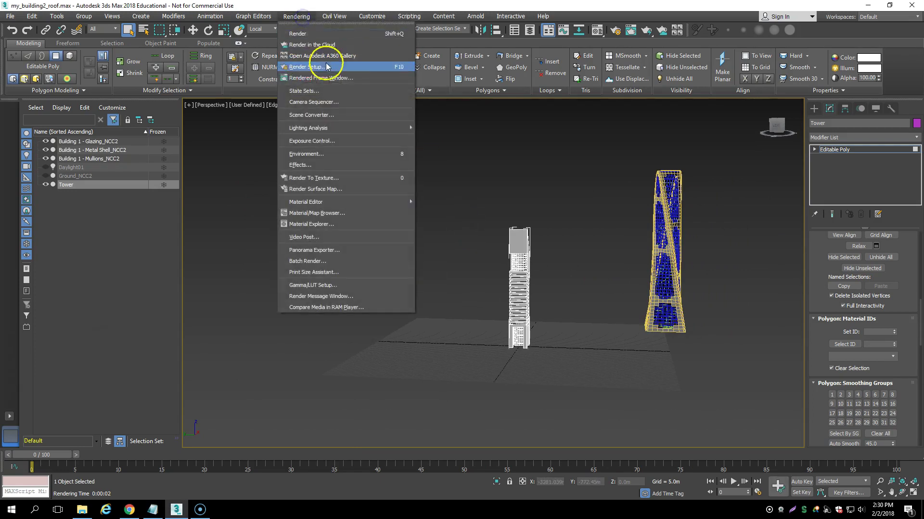
pyautogui.click(350, 112)
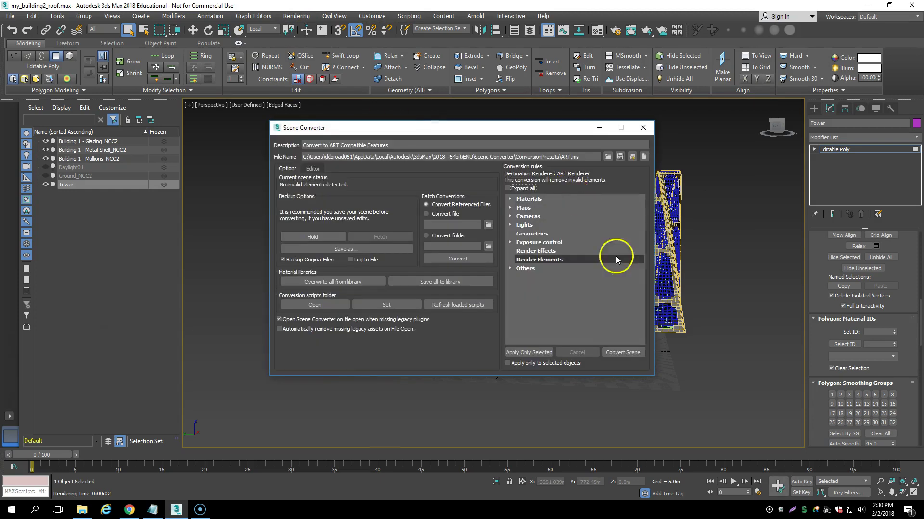
pyautogui.click(631, 353)
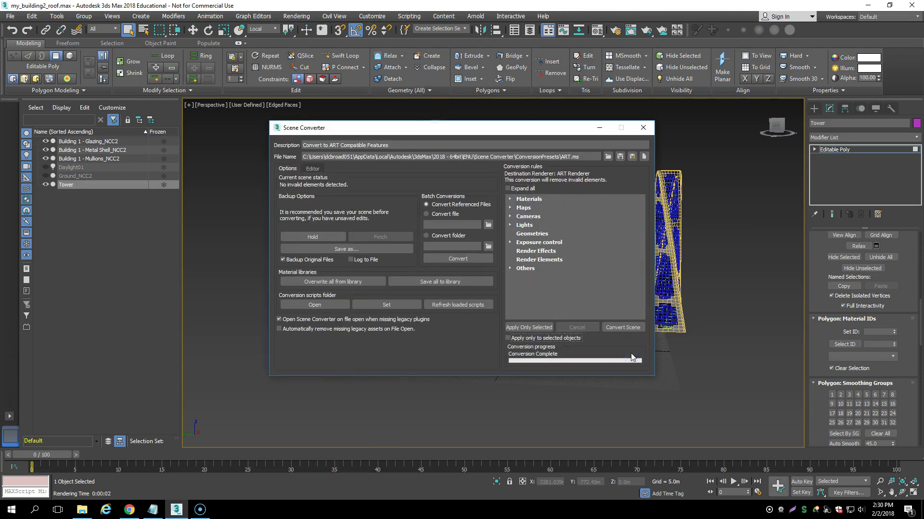
pyautogui.click(640, 129)
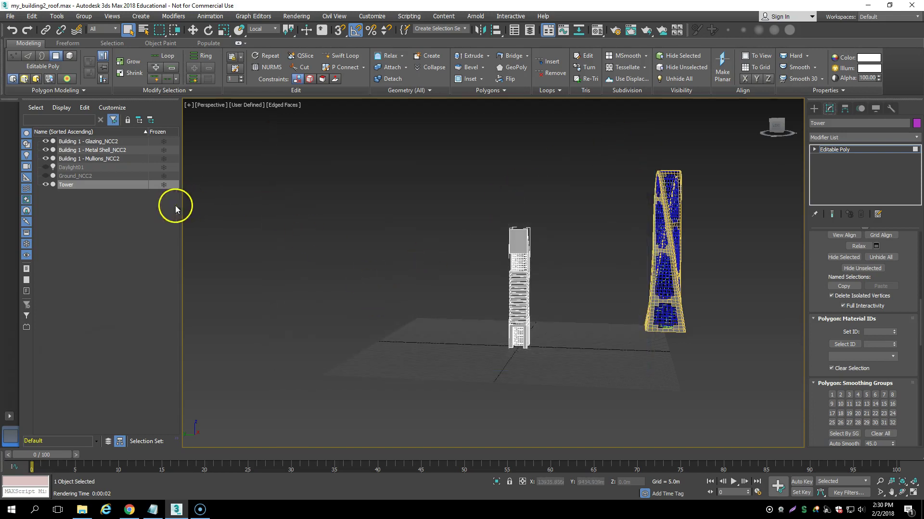
# - Delete the Daylight01 light from the scene
pyautogui.click(68, 170)
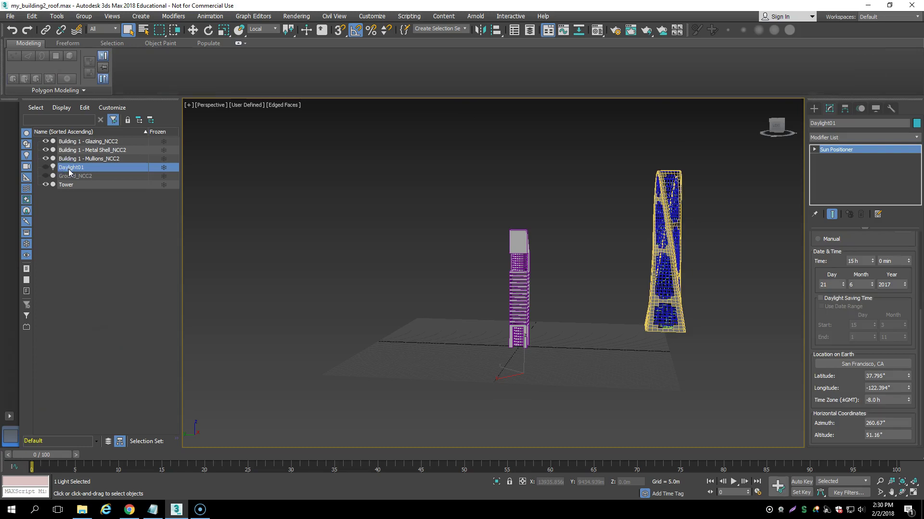
pyautogui.press('Delete')
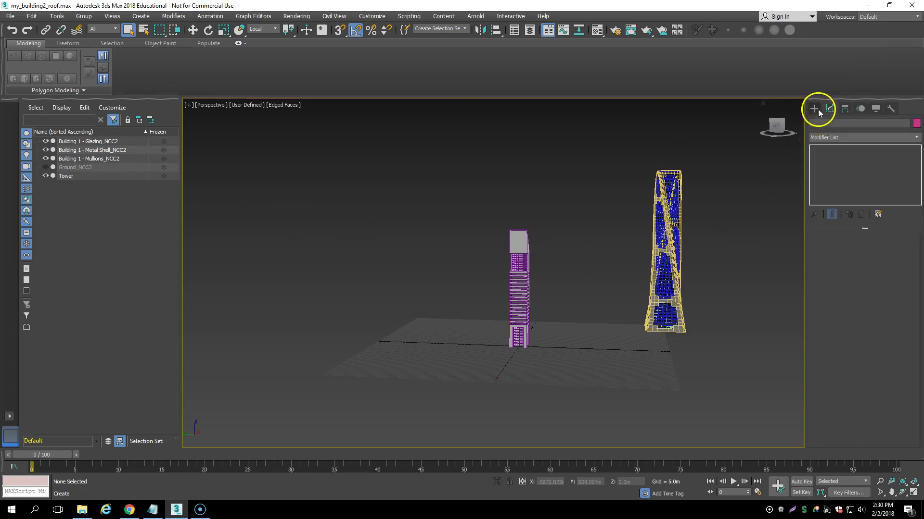
# - Start a photometric Sun Positioner with AutoGrid and draw its compass rose on the ground at Building 1's base, radius about 3.4 m
pyautogui.click(814, 109)
pyautogui.click(834, 123)
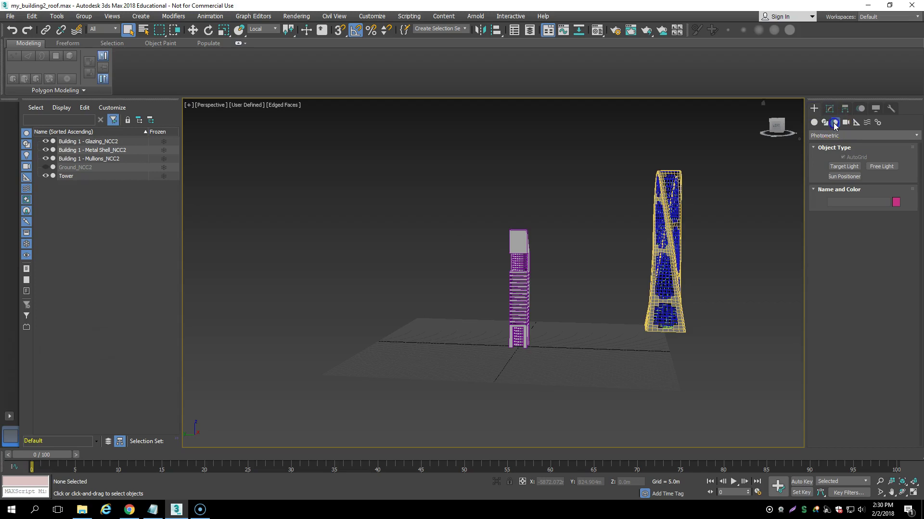
pyautogui.click(838, 177)
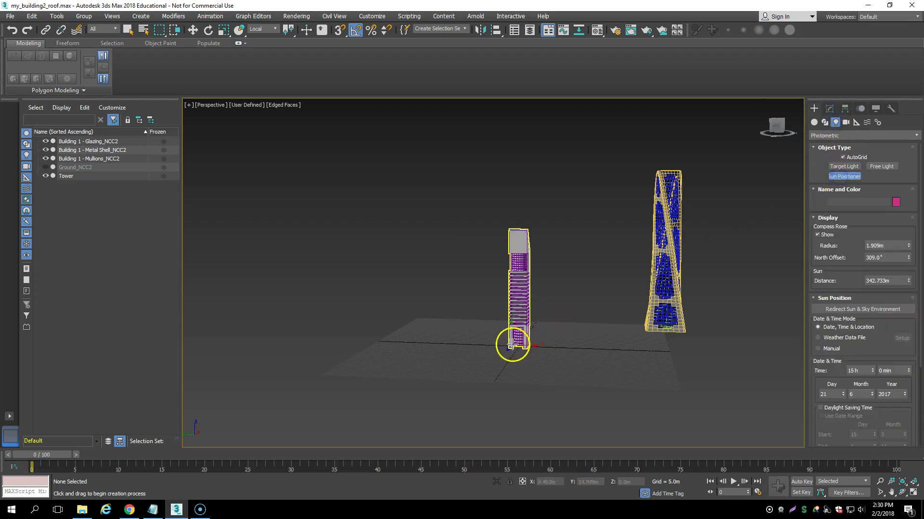
pyautogui.scroll(6, 499, 346)
pyautogui.moveTo(496, 346); pyautogui.dragTo(501, 348)
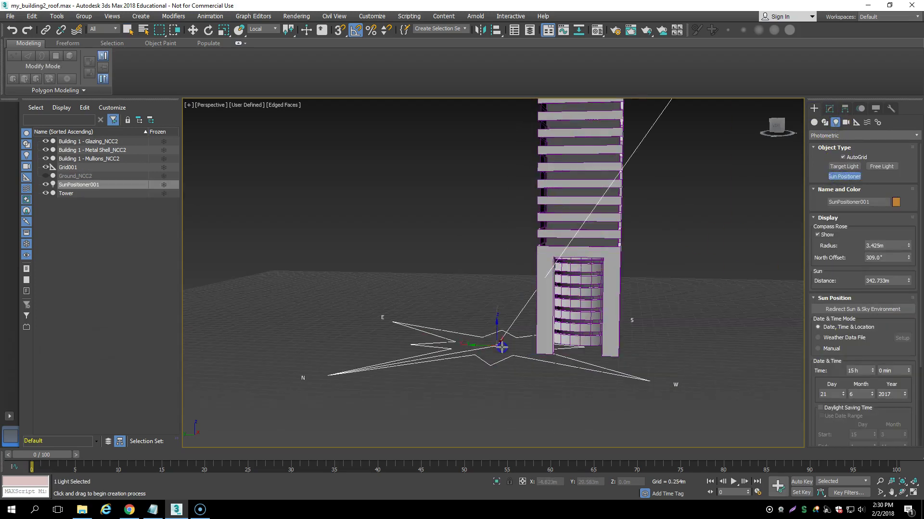
# - Finish the Sun Positioner with a north offset of about -160° and the sun placed about 314 m away
pyautogui.scroll(-4, 550, 340)
pyautogui.scroll(-3, 610, 334)
pyautogui.moveTo(600, 344); pyautogui.dragTo(685, 162)
pyautogui.click(676, 187)
pyautogui.scroll(-5, 670, 198)
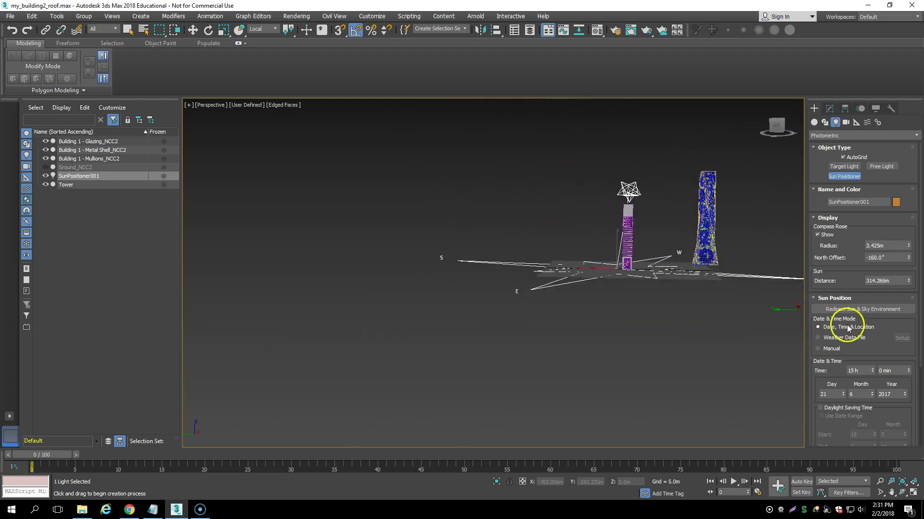
pyautogui.scroll(-3, 889, 386)
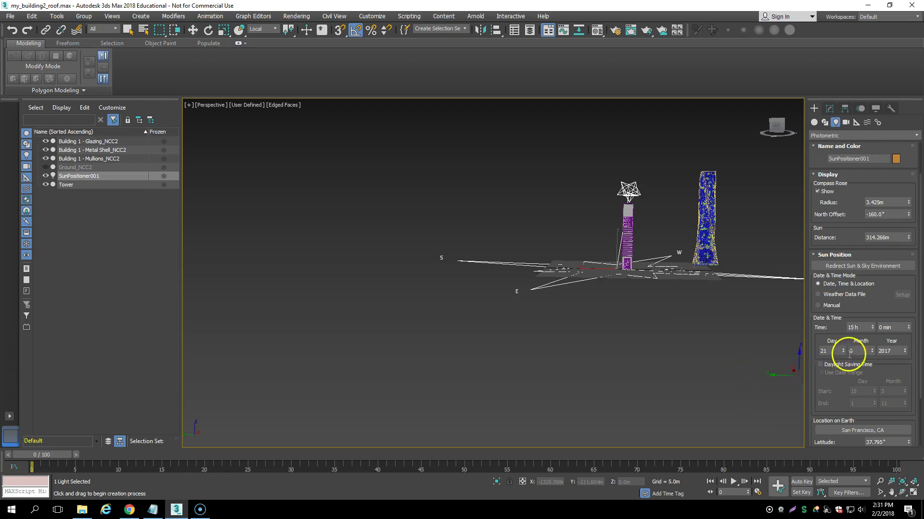
pyautogui.keyDown('alt'); pyautogui.moveTo(691, 361); pyautogui.dragTo(705, 350, button='middle'); pyautogui.keyUp('alt')
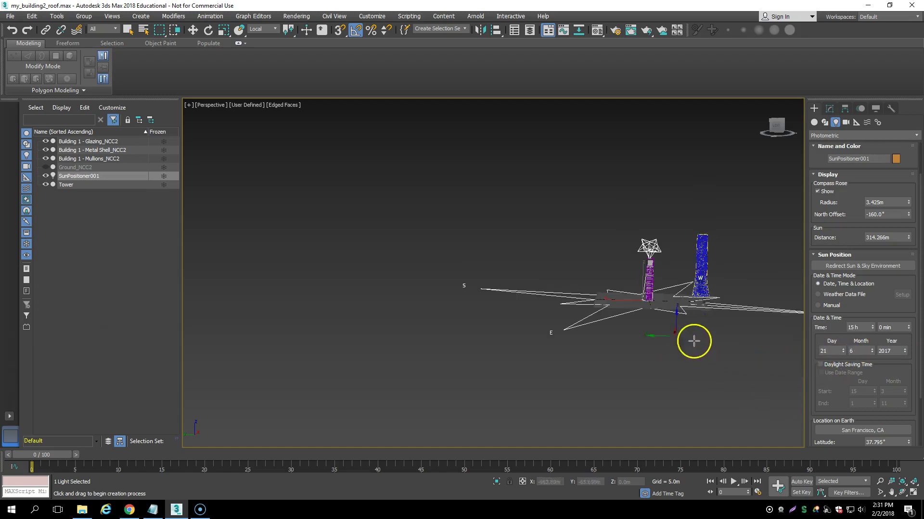
pyautogui.scroll(2, 697, 307)
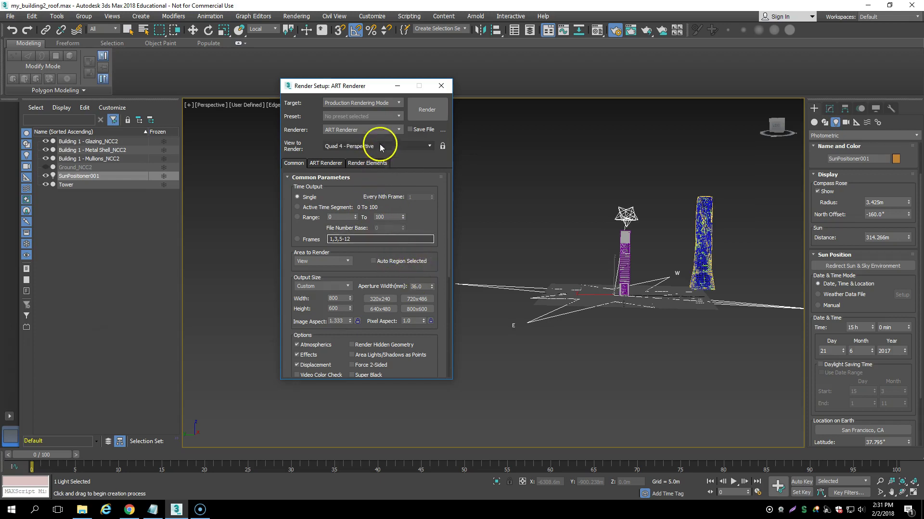
# - Keep ART Renderer as the production renderer in Render Setup and lengthen the dialog to show more parameters
pyautogui.click(392, 134)
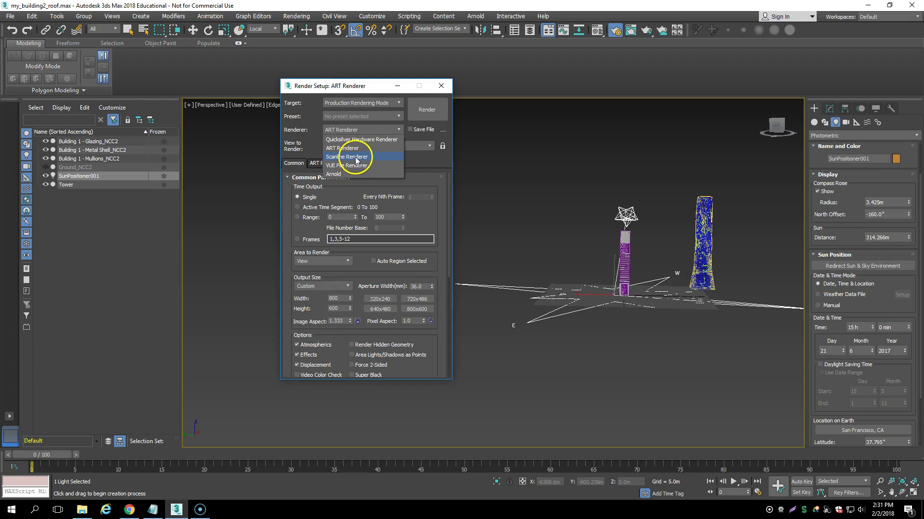
pyautogui.click(358, 129)
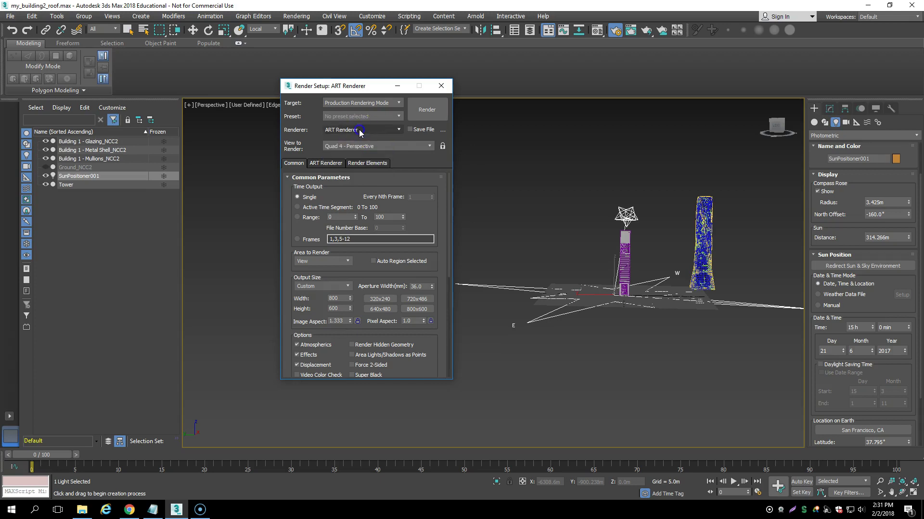
pyautogui.click(359, 131)
pyautogui.click(360, 130)
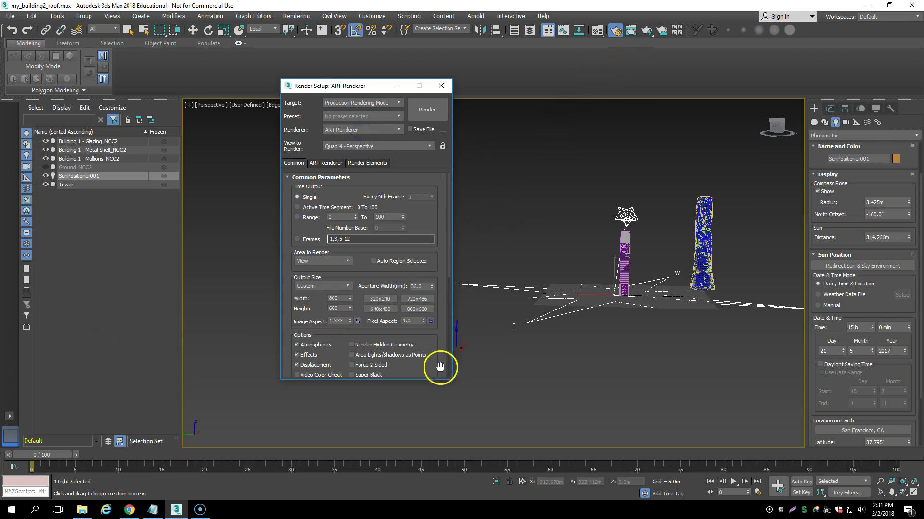
pyautogui.moveTo(446, 389); pyautogui.dragTo(446, 436)
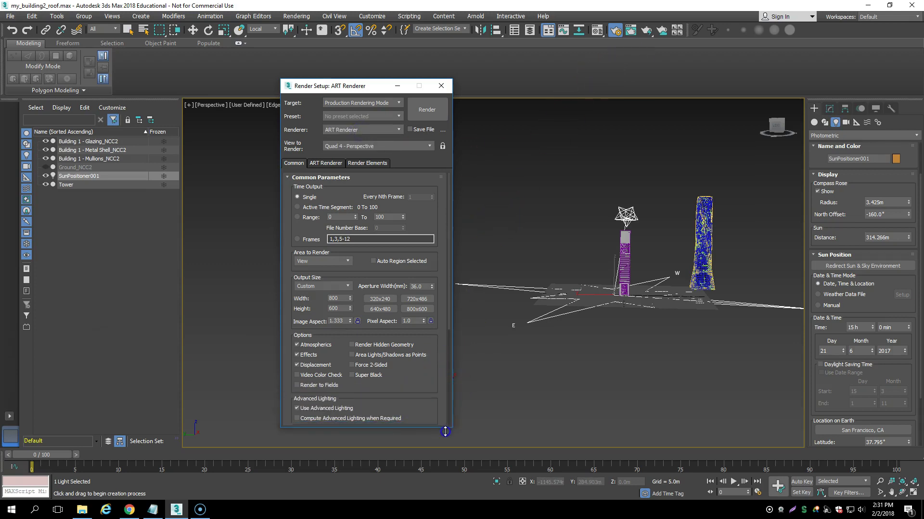
# - Set the scene to Automatic Exposure Control with background and environment maps processed, and render an exposure preview
pyautogui.click(299, 16)
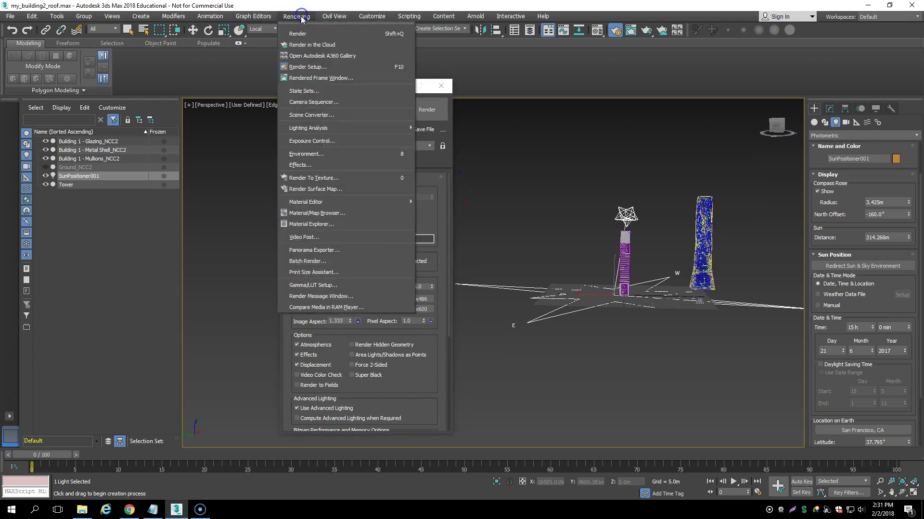
pyautogui.click(329, 141)
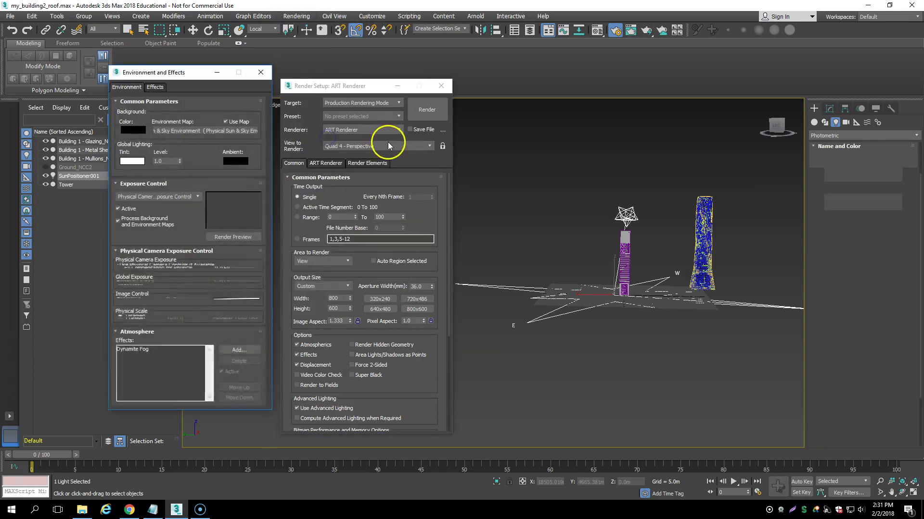
pyautogui.click(196, 198)
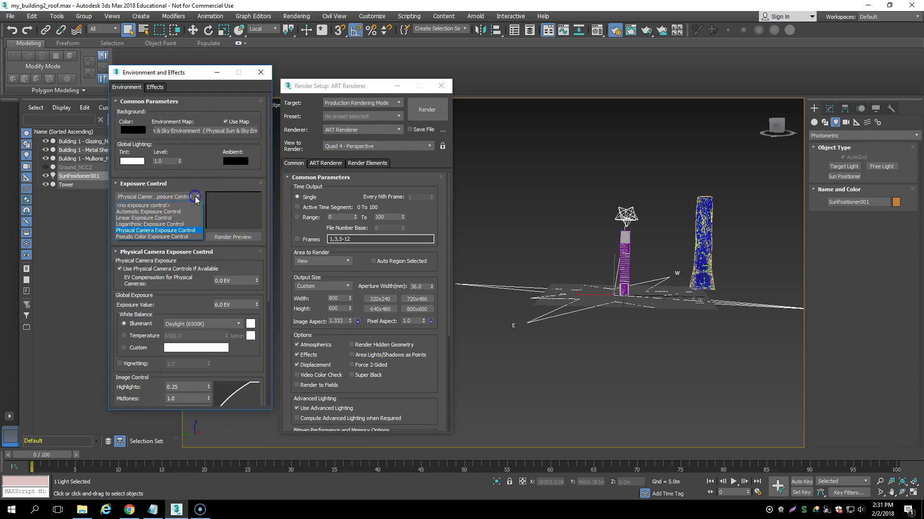
pyautogui.click(181, 212)
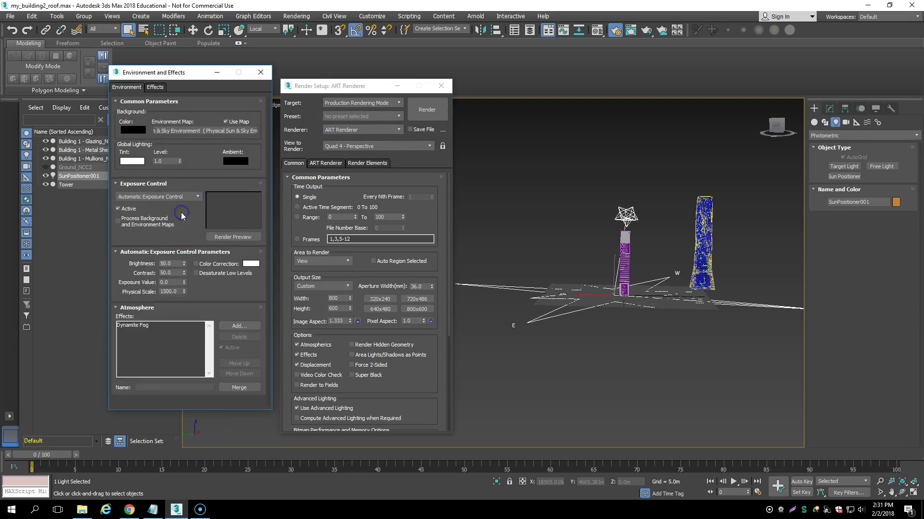
pyautogui.click(225, 236)
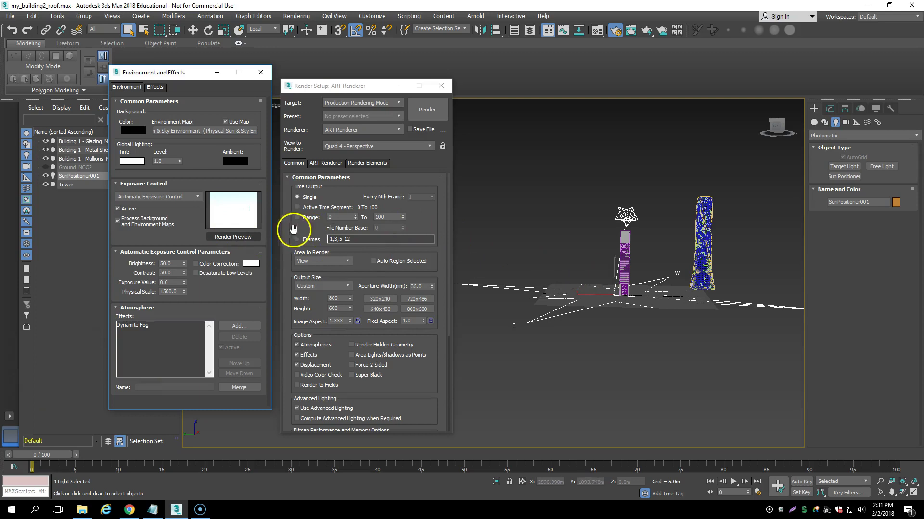
# - Test-render the Perspective view, refresh the exposure preview, and render again before closing the frame window
pyautogui.click(427, 110)
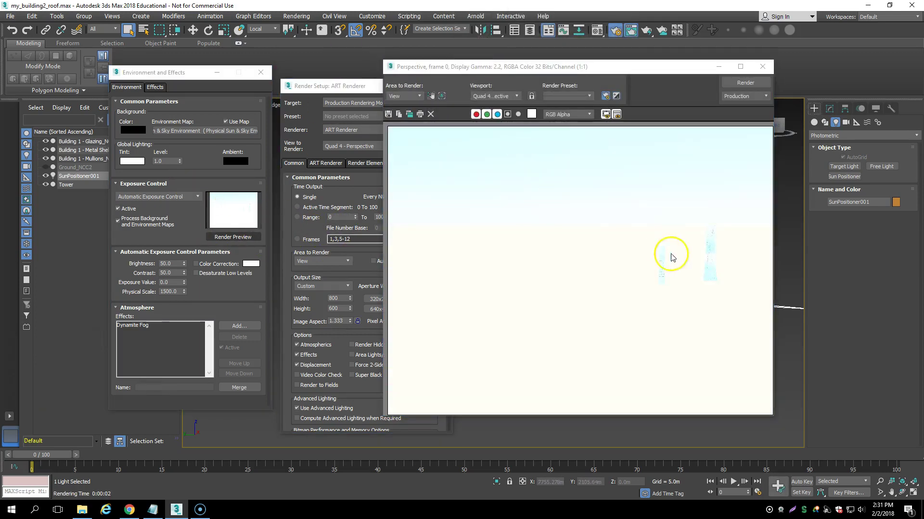
pyautogui.click(762, 66)
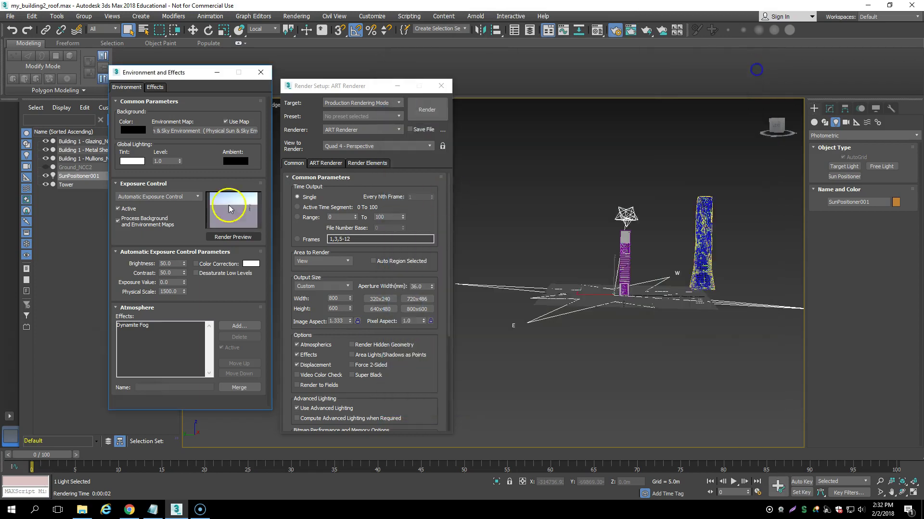
pyautogui.click(228, 238)
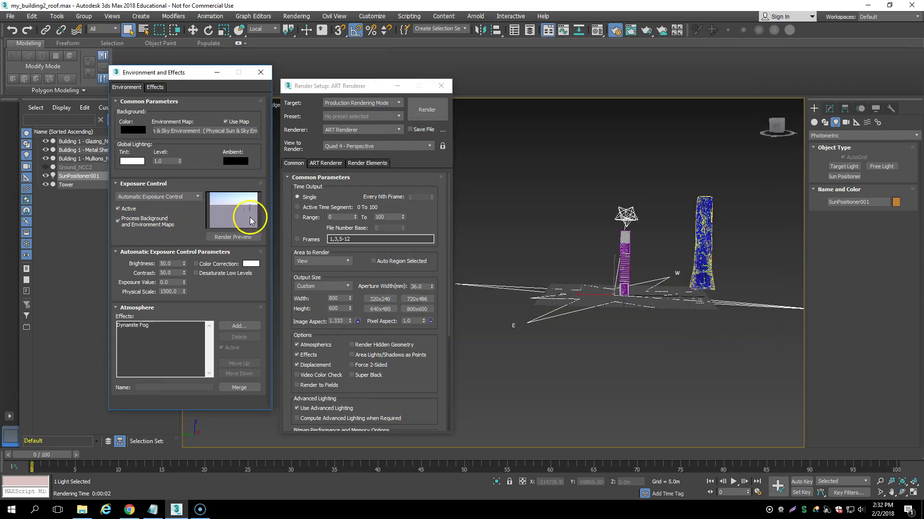
pyautogui.click(426, 109)
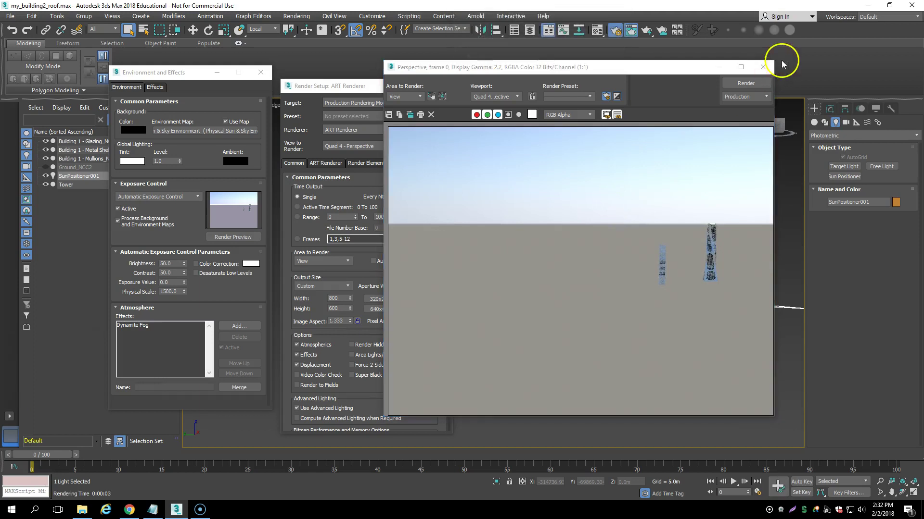
pyautogui.click(765, 69)
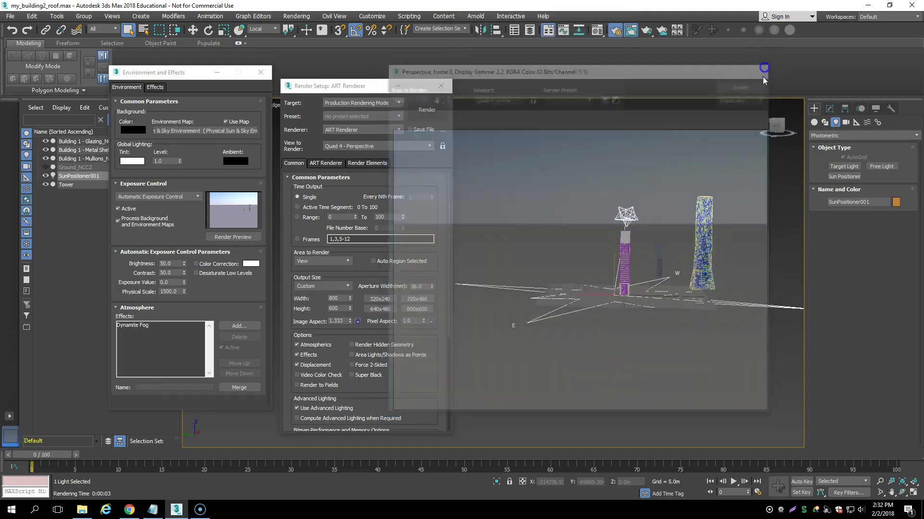
# - Render a closer Perspective view of both buildings, examine it, and close the frame window
pyautogui.scroll(2, 680, 259)
pyautogui.scroll(2, 752, 263)
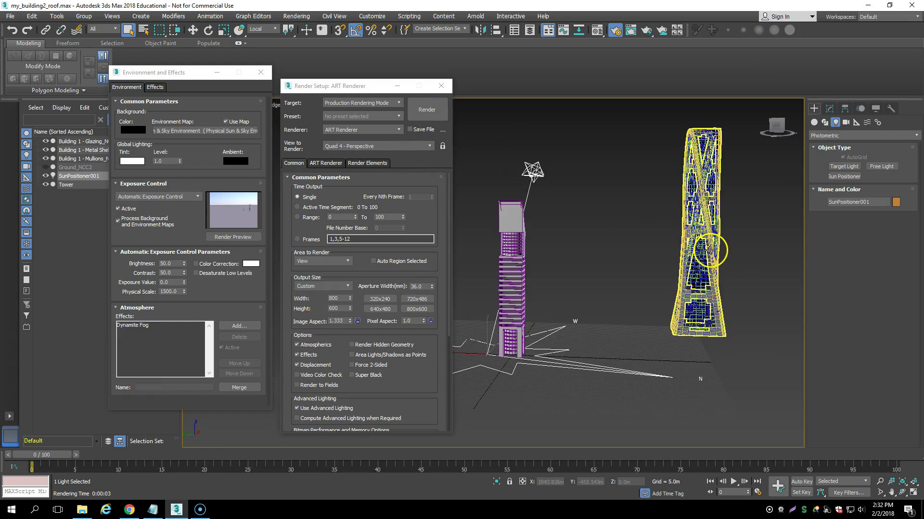
pyautogui.keyDown('alt'); pyautogui.moveTo(668, 318); pyautogui.dragTo(666, 309, button='middle'); pyautogui.keyUp('alt')
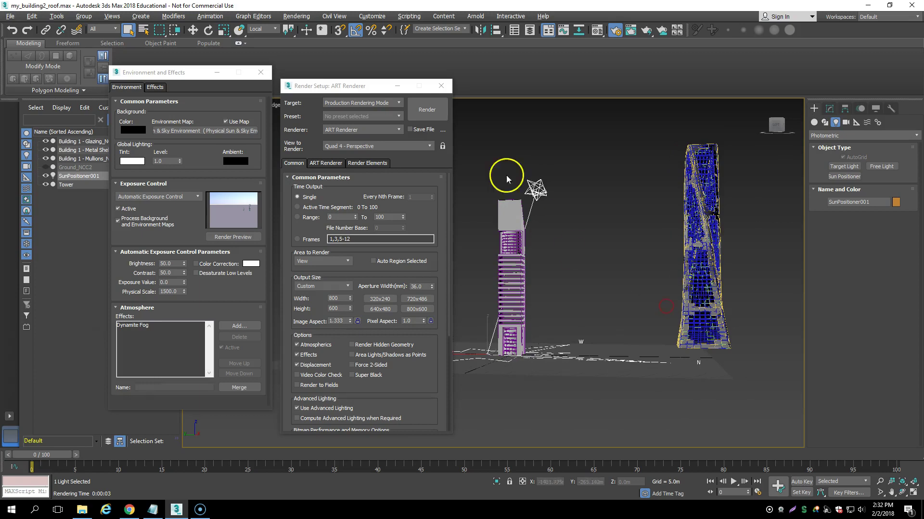
pyautogui.click(426, 109)
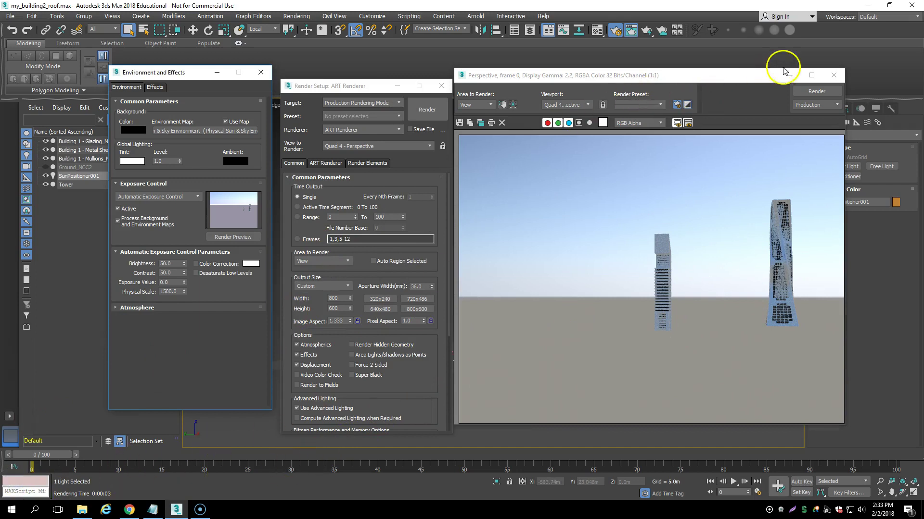
pyautogui.click(834, 76)
# - Close Render Setup and the Environment and Effects dialog, deselect the sun, and restore the four-viewport layout
pyautogui.click(449, 89)
pyautogui.click(261, 72)
pyautogui.click(449, 209)
pyautogui.hotkey('alt', 'w')
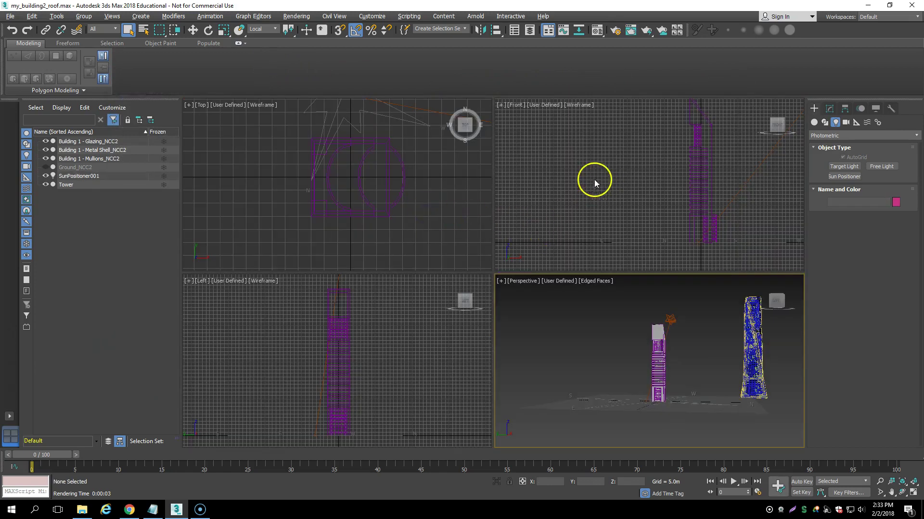
# - Create a targeted Physical camera in the Top view, aimed between the two buildings with a target distance of about 818 m
pyautogui.scroll(-8, 438, 216)
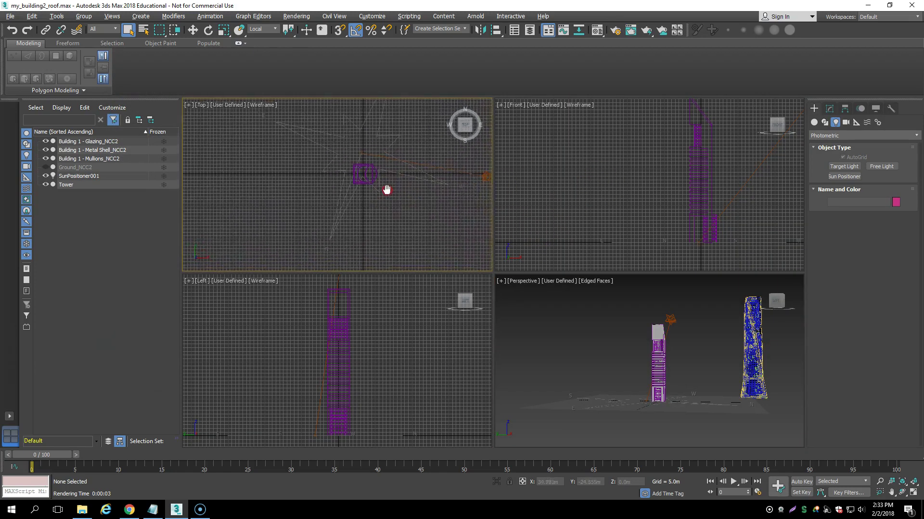
pyautogui.scroll(2, 405, 199)
pyautogui.moveTo(406, 217); pyautogui.dragTo(400, 163, button='middle')
pyautogui.scroll(-2, 390, 234)
pyautogui.moveTo(358, 128); pyautogui.dragTo(347, 101, button='middle')
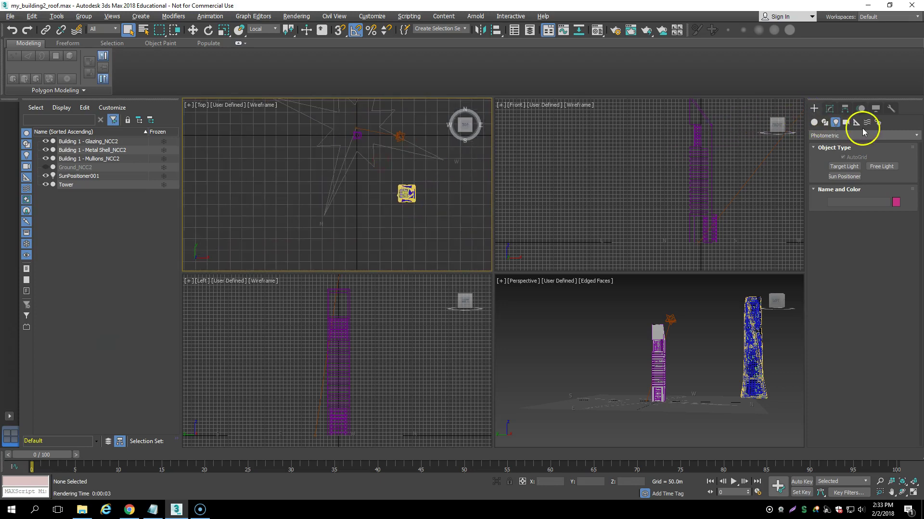
pyautogui.click(848, 123)
pyautogui.click(838, 166)
pyautogui.moveTo(234, 230); pyautogui.dragTo(402, 154)
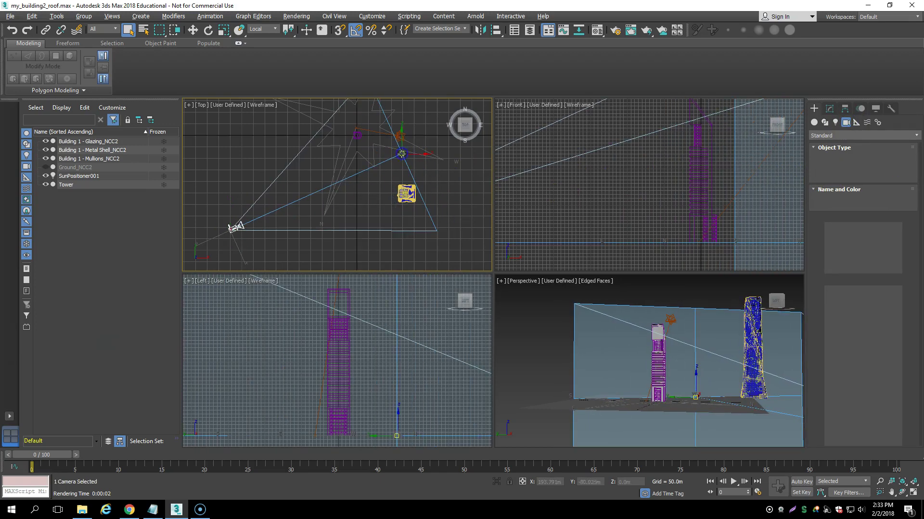
# - Switch the Perspective viewport to the view through PhysCamera001
pyautogui.click(526, 282)
pyautogui.moveTo(546, 290)
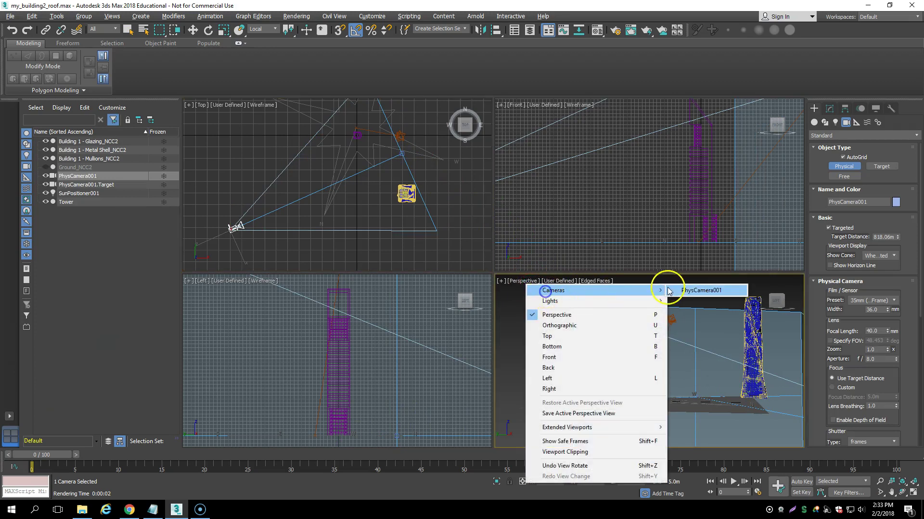
pyautogui.click(689, 290)
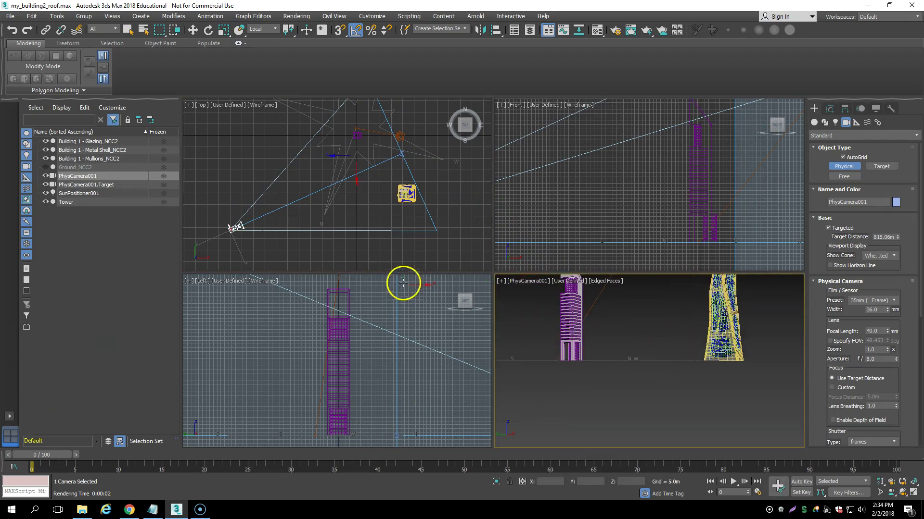
# - Raise PhysCamera001's target to a height of about 143 m so both buildings fit in the camera view
pyautogui.click(73, 186)
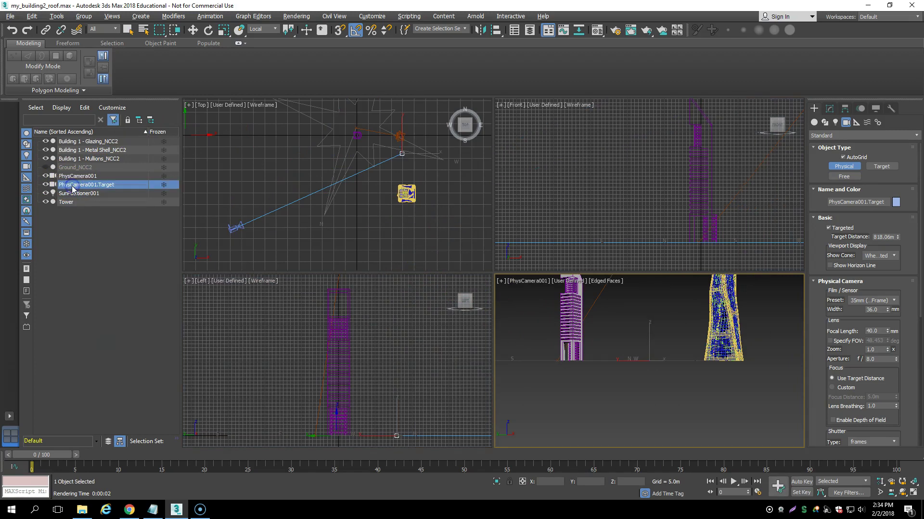
pyautogui.click(193, 30)
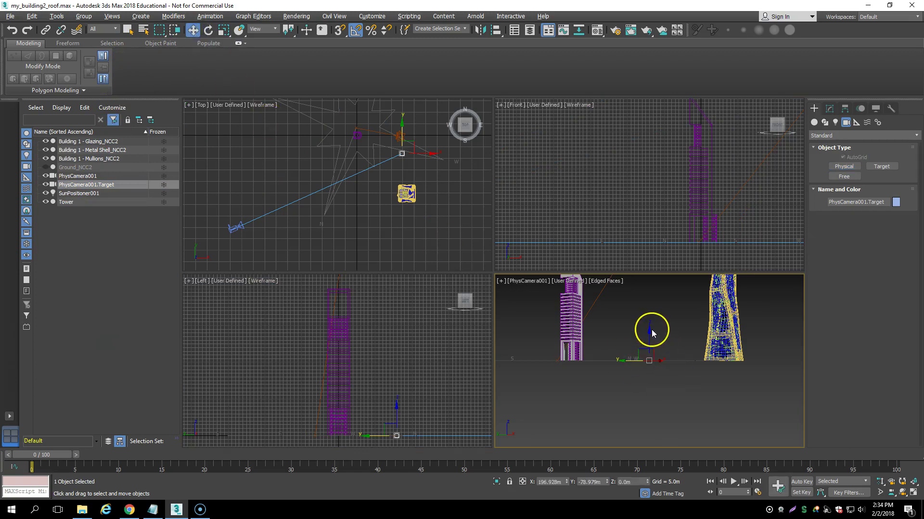
pyautogui.moveTo(651, 330); pyautogui.dragTo(657, 272)
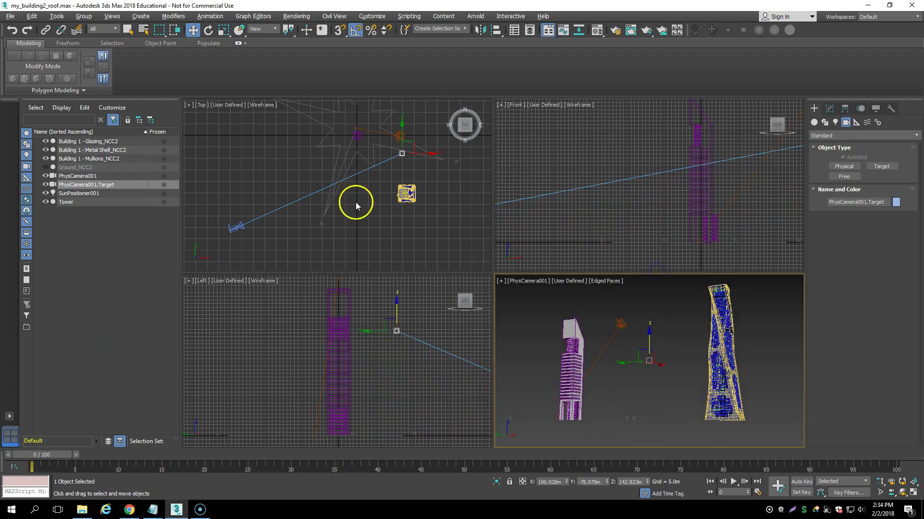
# - Raise PhysCamera001 itself to a height of about 58 m in the Front view
pyautogui.click(88, 177)
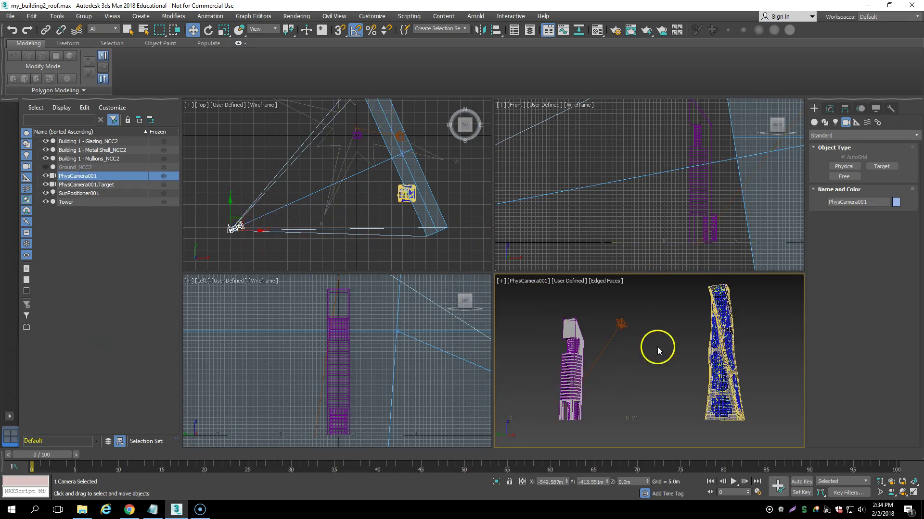
pyautogui.rightClick(609, 227)
pyautogui.press('z')
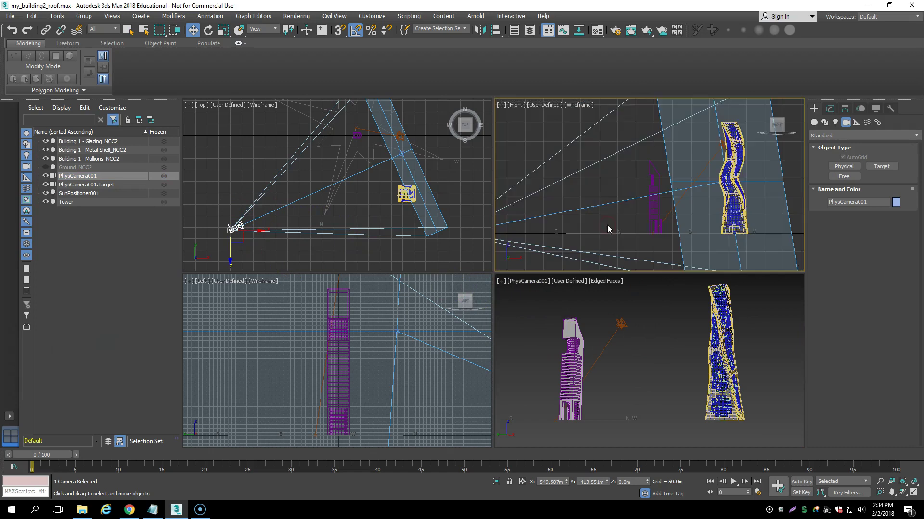
pyautogui.moveTo(540, 208); pyautogui.dragTo(607, 194, button='middle')
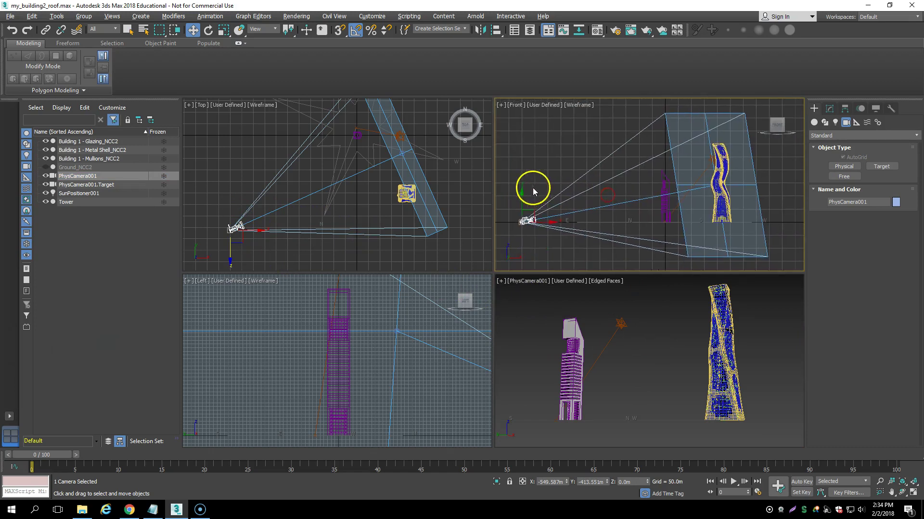
pyautogui.moveTo(524, 191); pyautogui.dragTo(526, 177)
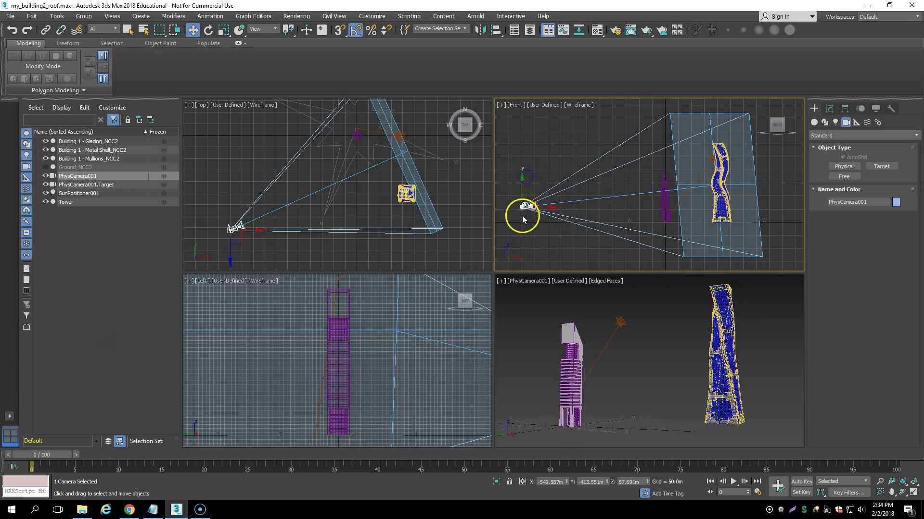
# - Render the PhysCamera001 view and examine both buildings in the frame window
pyautogui.rightClick(597, 308)
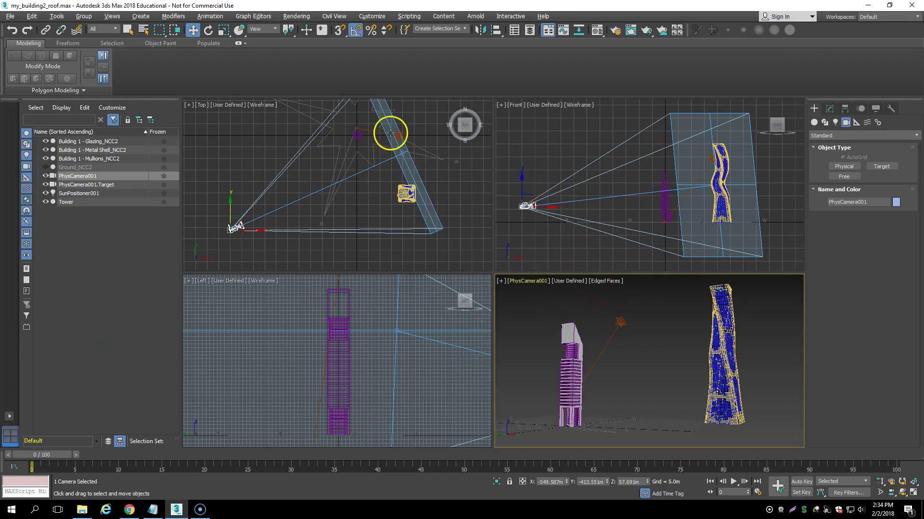
pyautogui.click(647, 32)
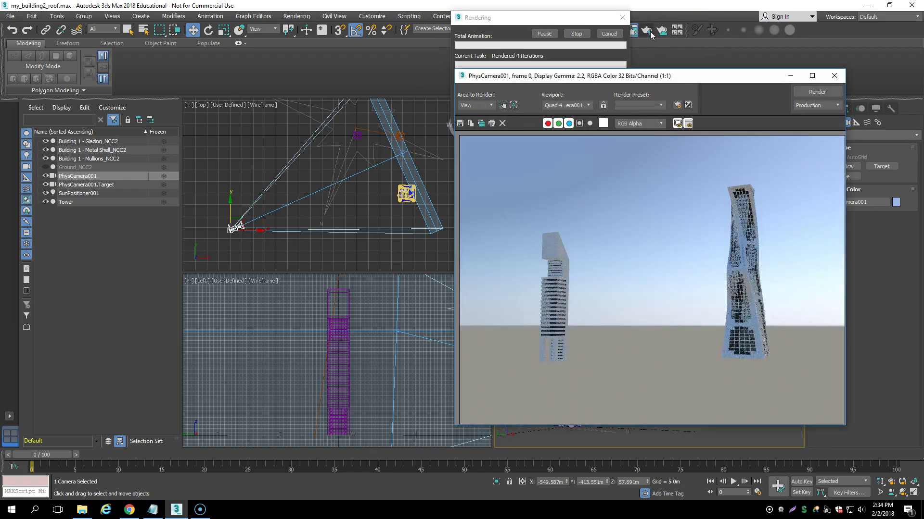
pyautogui.click(702, 210)
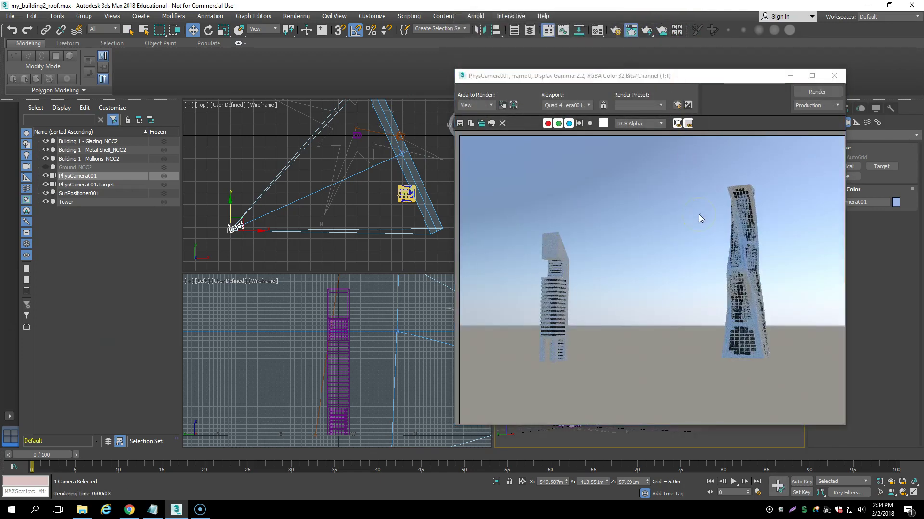